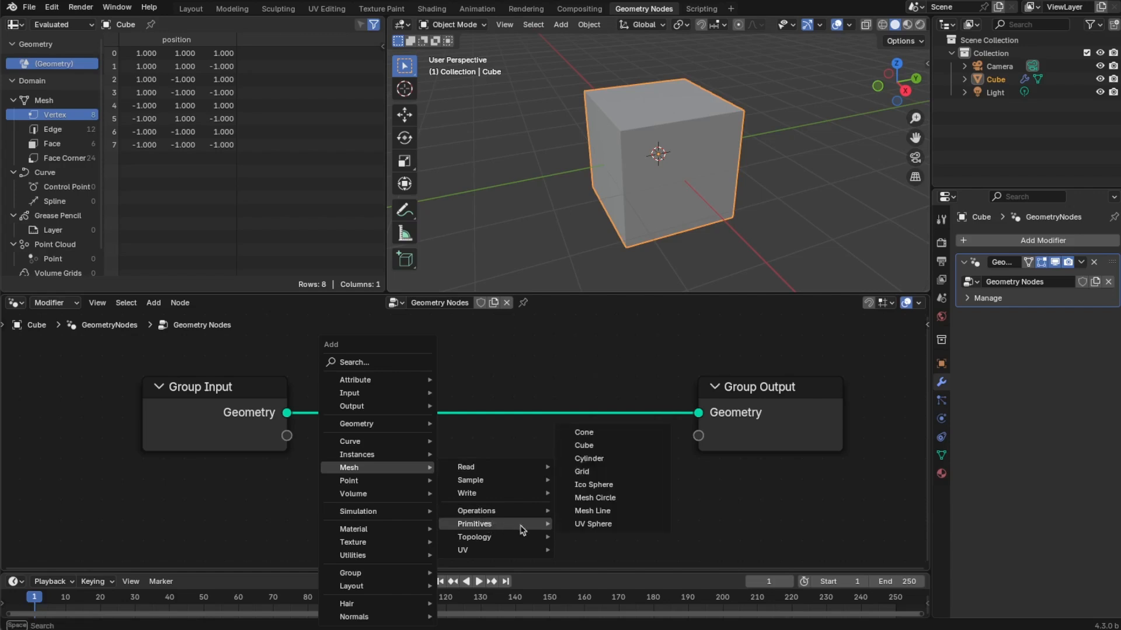
- Add a Grid mesh primitive node and connect its Mesh output to the Group Output's Geometry
click(631, 478)
click(304, 369)
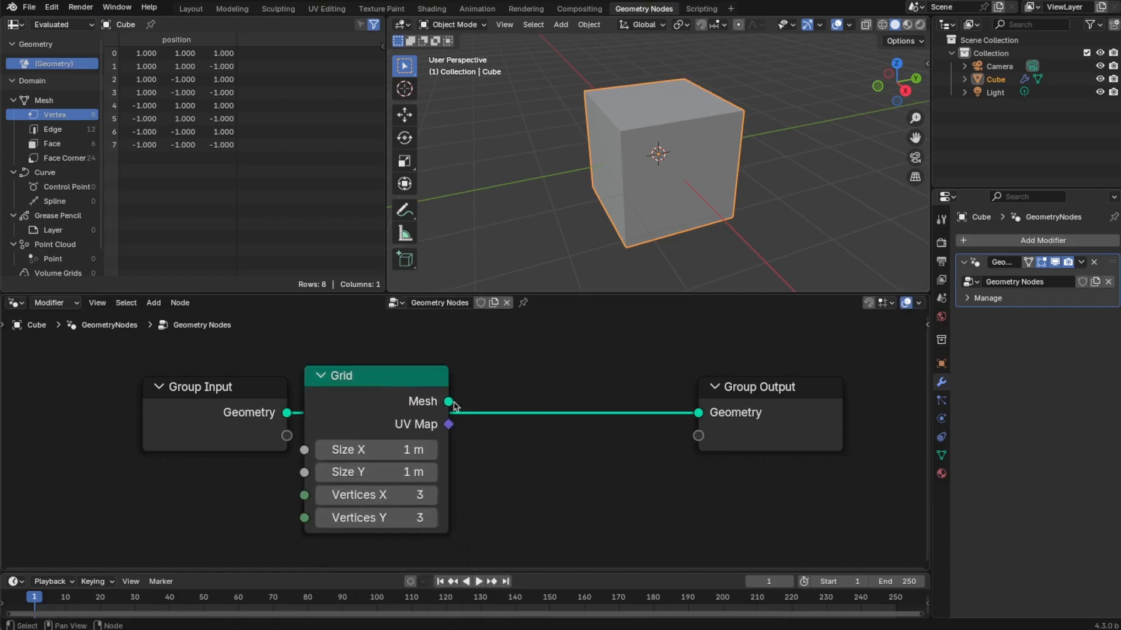
- Widen the viewport and node editor area, turn on Cavity in the viewport shading and change the cavity type
drag(930, 275, 1073, 276)
click(1061, 25)
click(961, 353)
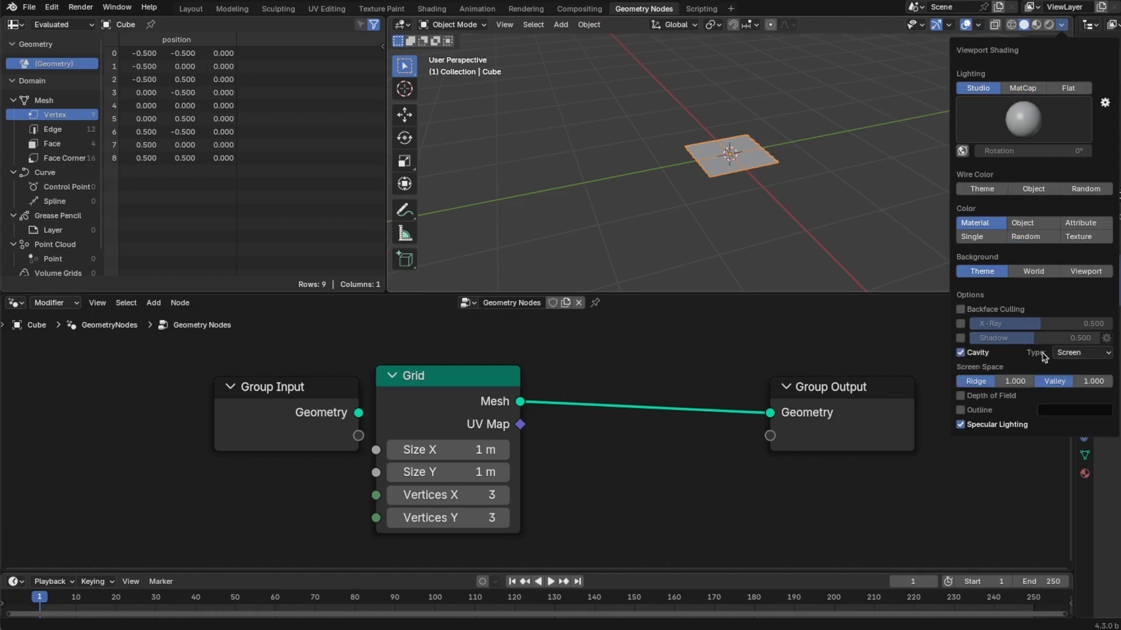
click(1067, 354)
click(1070, 390)
- Set the Grid node's Vertices X and Vertices Y both to 50
scroll(738, 207, up, 8)
middle_drag(737, 207, 753, 241)
scroll(753, 240, down, 2)
middle_drag(481, 496, 413, 500)
scroll(413, 499, up, 1)
drag(413, 500, 415, 521)
text(50)
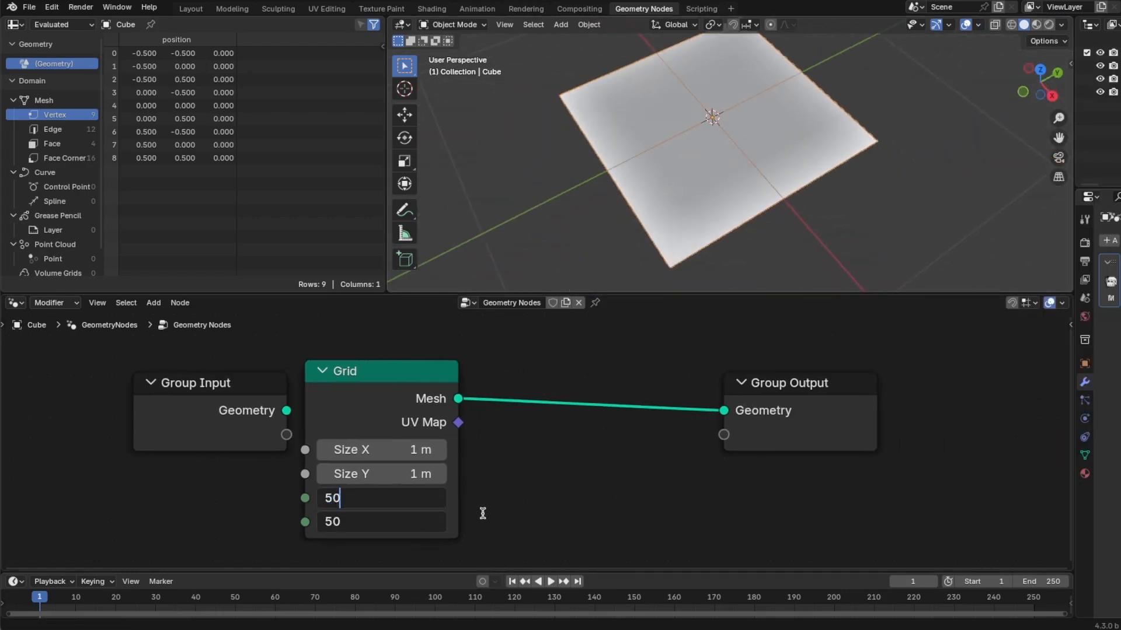
key(Return)
- Move the Group Output node farther away and insert a Set Position node between Grid and Group Output
middle_drag(771, 463, 640, 463)
scroll(640, 463, down, 1)
drag(648, 415, 871, 407)
scroll(493, 460, up, 1)
key(shift+a)
mouse_move(500, 409)
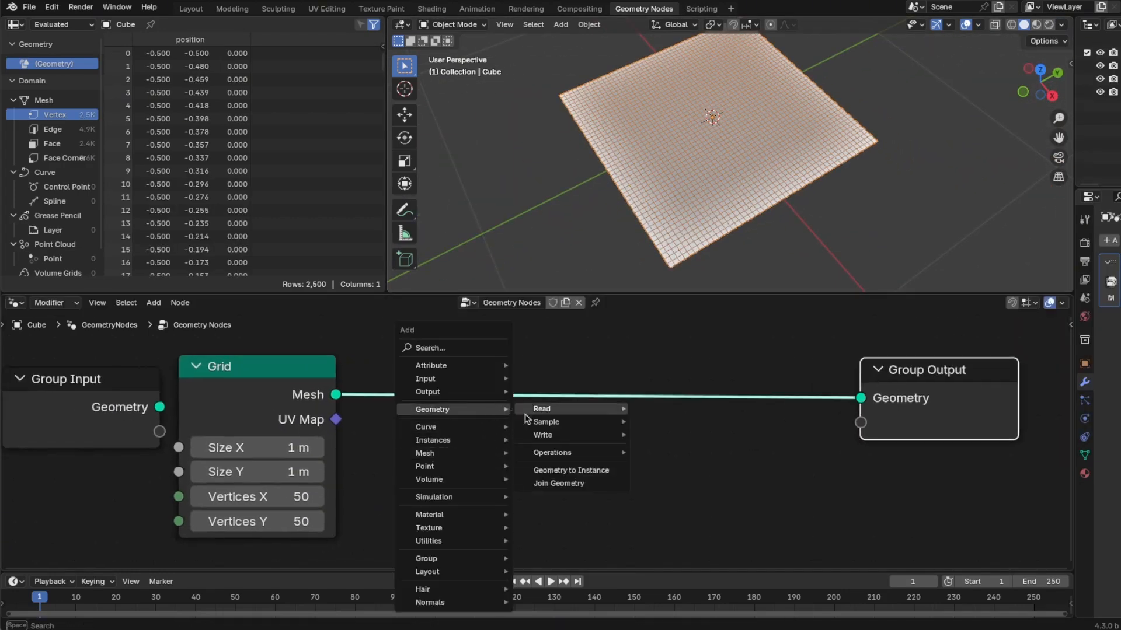
mouse_move(572, 432)
click(677, 465)
click(650, 348)
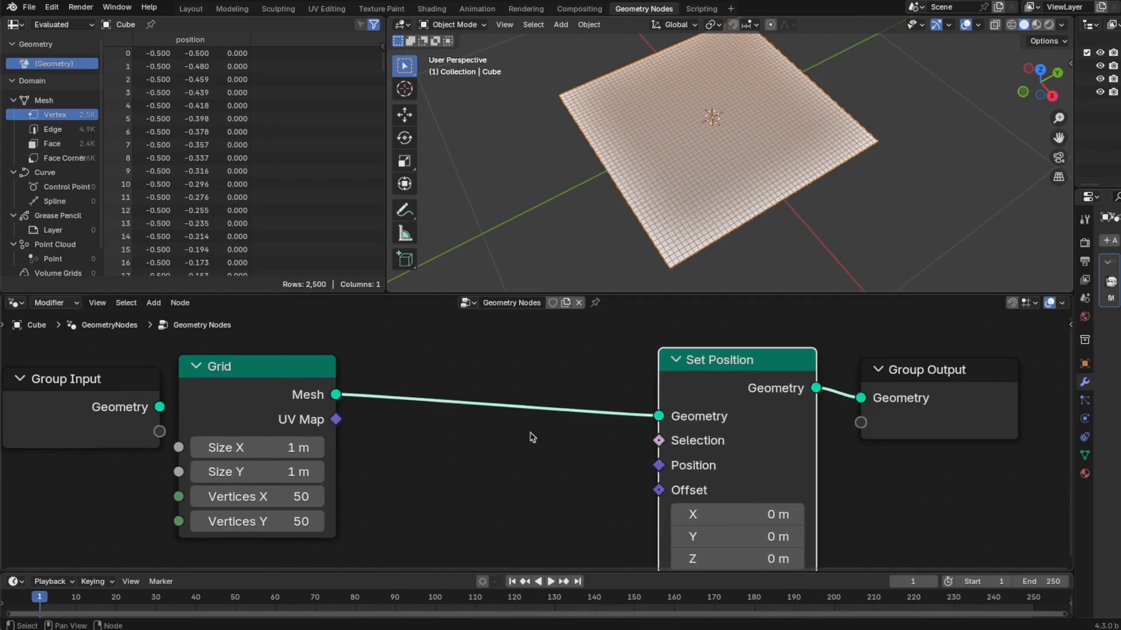
- Add a Position input node, space it from the Grid node and connect it to Set Position's Position input
click(452, 464)
key(shift+a)
mouse_move(431, 423)
mouse_move(502, 423)
click(593, 474)
click(324, 503)
scroll(327, 506, down, 3)
drag(344, 341, 158, 336)
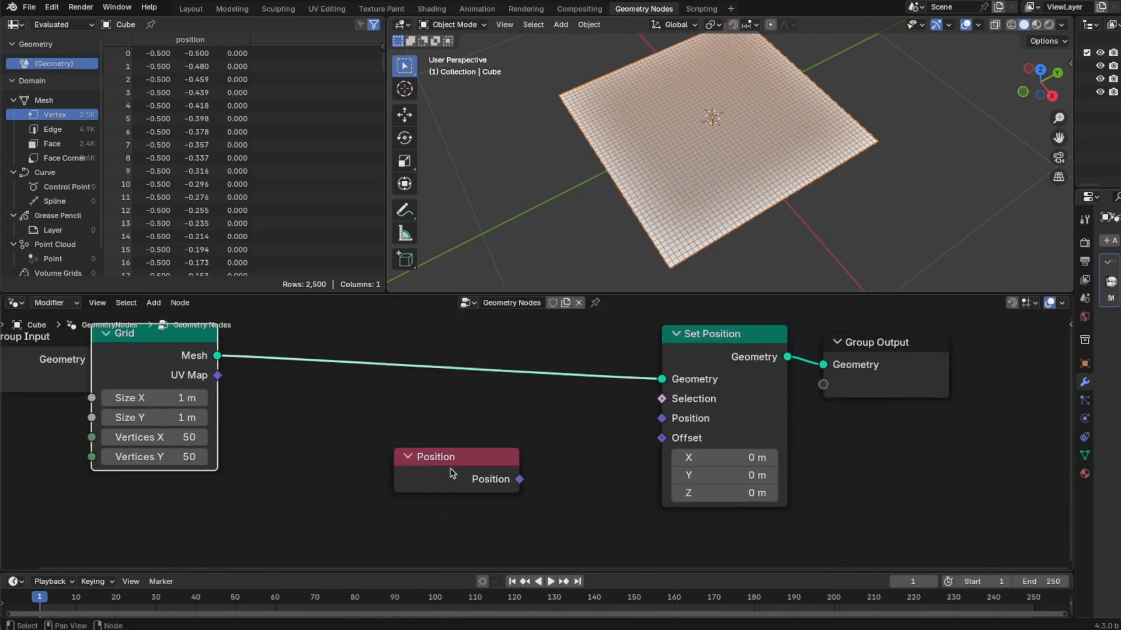
drag(452, 473, 302, 488)
drag(366, 494, 661, 419)
- Insert a Vector Math node set to Normalize between the Position node and Set Position
key(shift+a)
click(693, 416)
click(406, 404)
click(467, 454)
click(591, 166)
- Try 10 for the Grid node's Vertices X and Vertices Y, and settle on 3 for both
scroll(710, 214, down, 4)
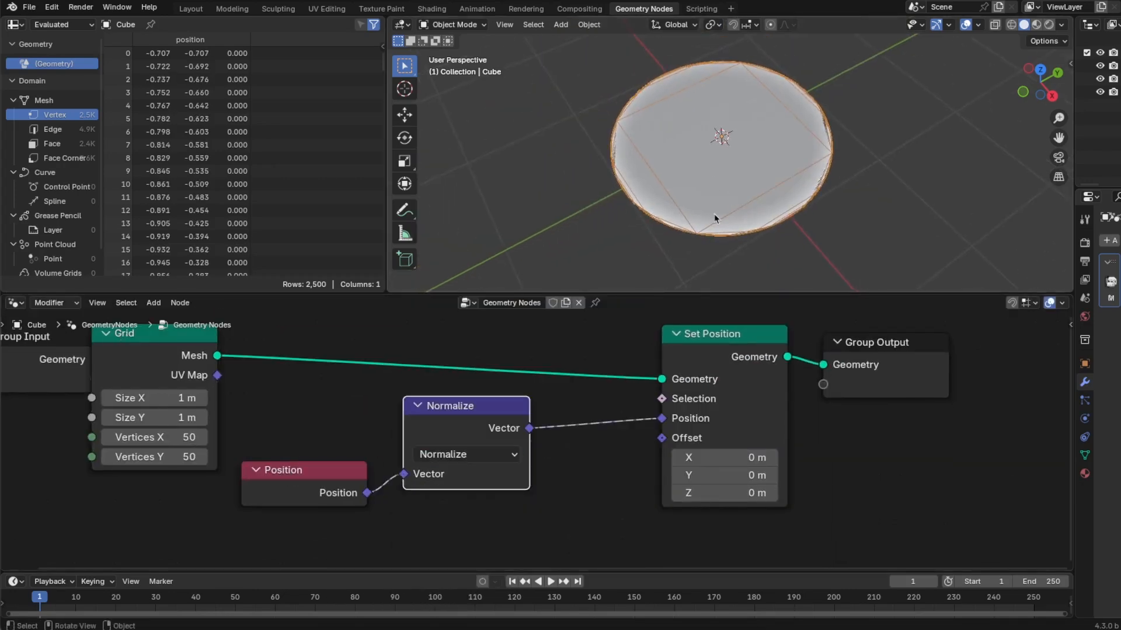
middle_drag(713, 218, 725, 235)
drag(198, 437, 200, 458)
text(10)
key(Return)
text(3)
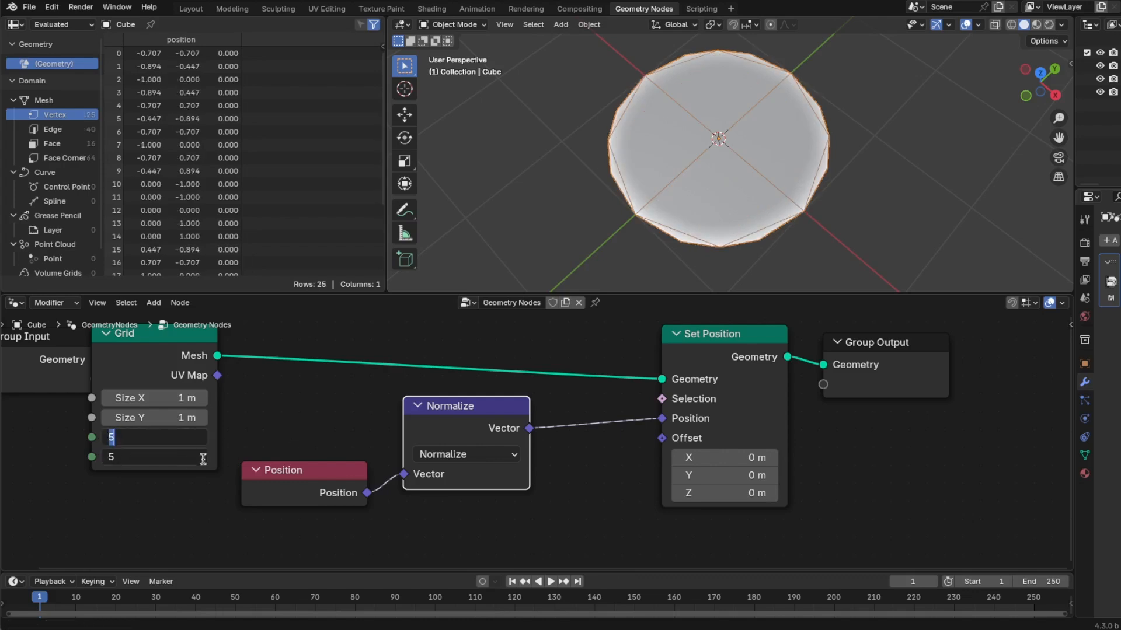
key(Return)
- Move the Group Output node farther away from Set Position to make room for more nodes
ctrl+alt+drag(543, 488, 490, 501)
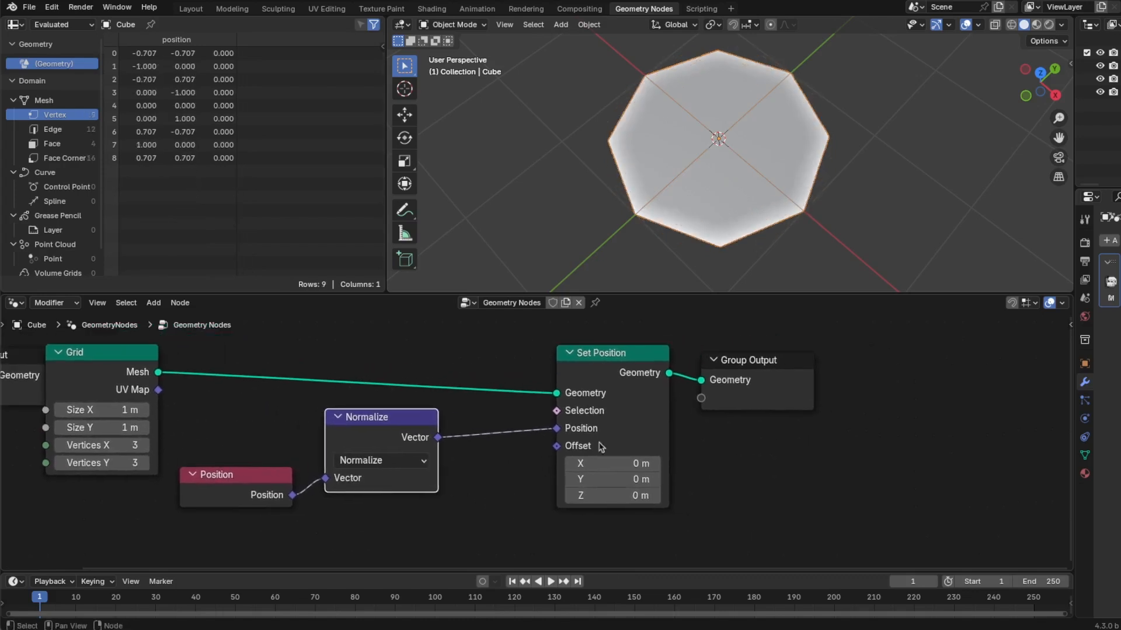
drag(740, 367, 939, 365)
ctrl+alt+drag(660, 422, 633, 426)
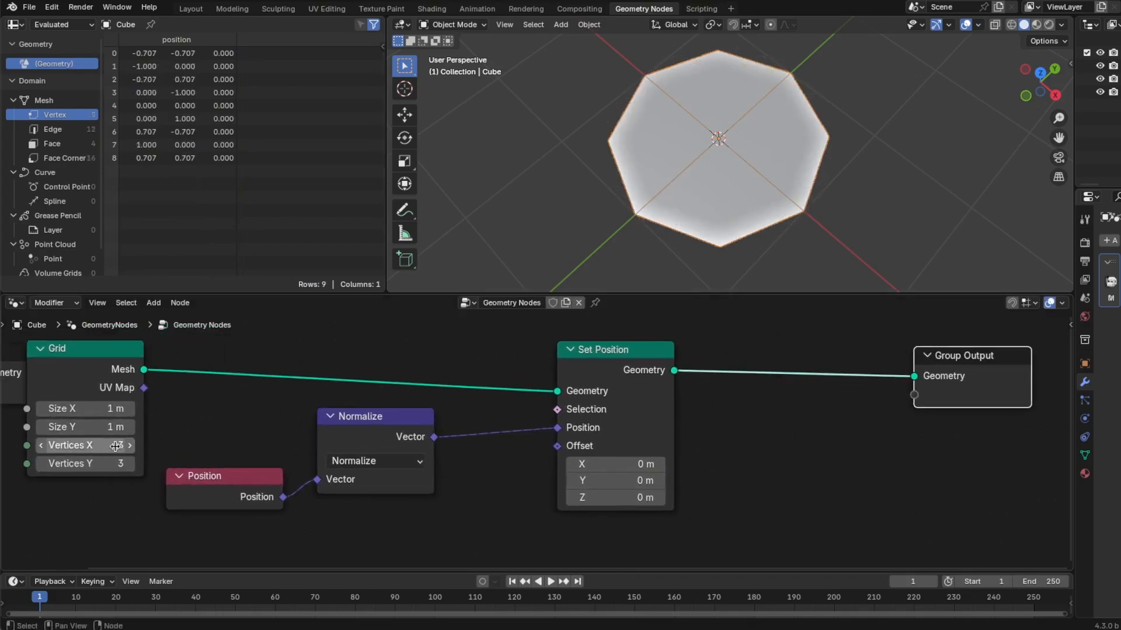
- Try 2 for the Grid node's Vertices X and Vertices Y, and return both to 3
drag(115, 446, 114, 477)
text(2)
key(Return)
text(3)
key(Return)
- Rearrange the Position, Normalize and Set Position nodes closer to the Grid node
ctrl+alt+drag(710, 478, 680, 477)
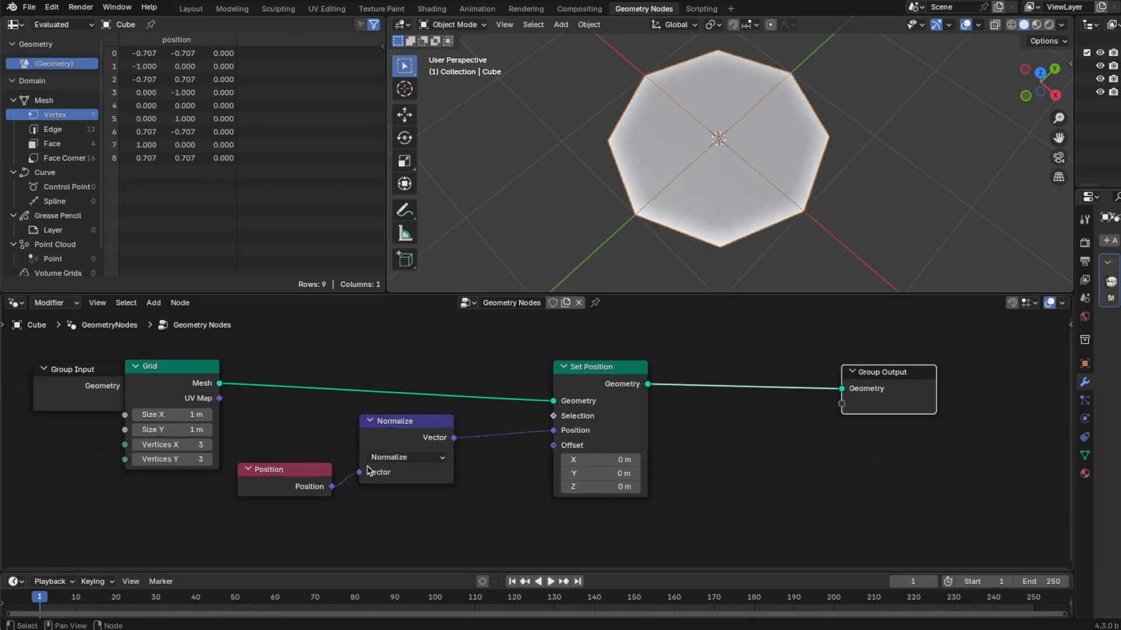
drag(279, 477, 130, 504)
drag(404, 430, 291, 461)
drag(605, 374, 429, 379)
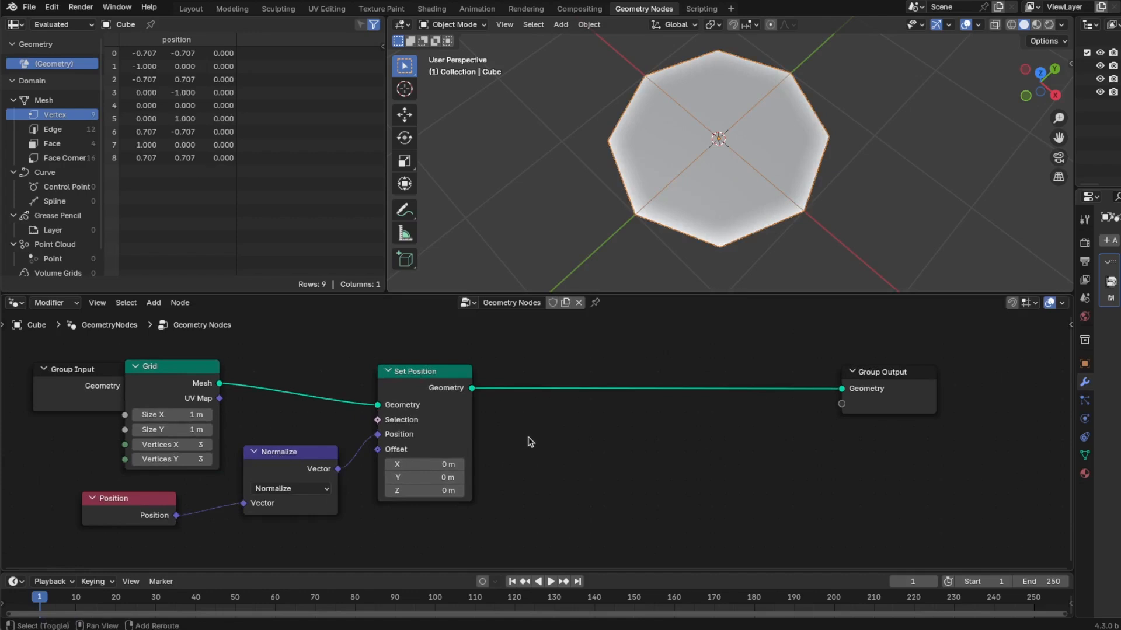
- Insert a Subdivision Surface node between Set Position and Group Output
key(shift+a)
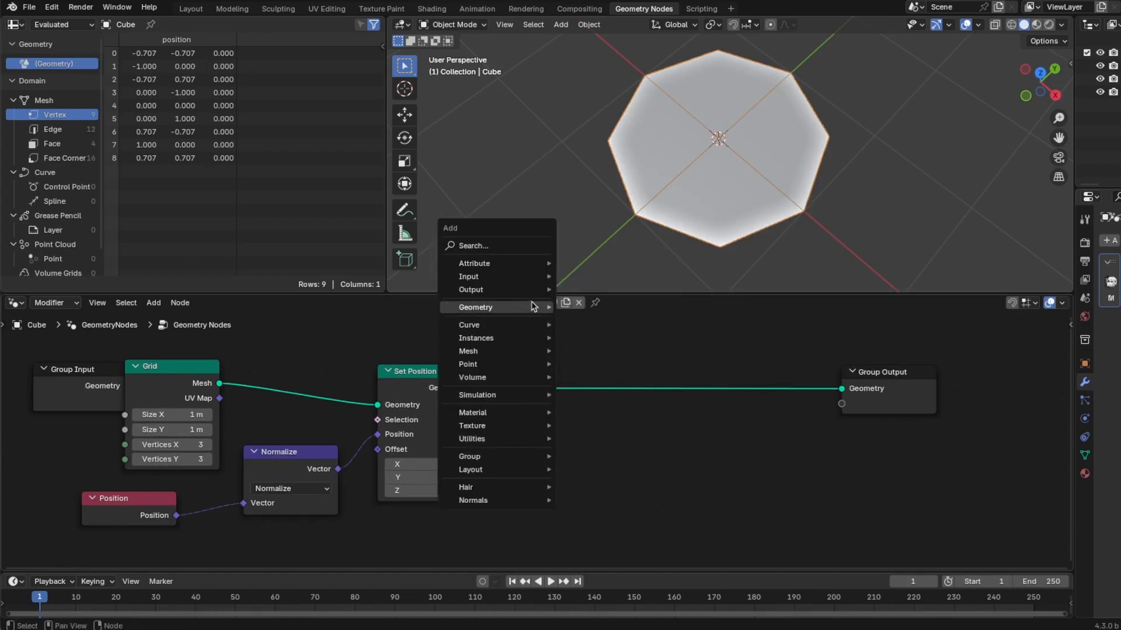
mouse_move(513, 352)
mouse_move(600, 397)
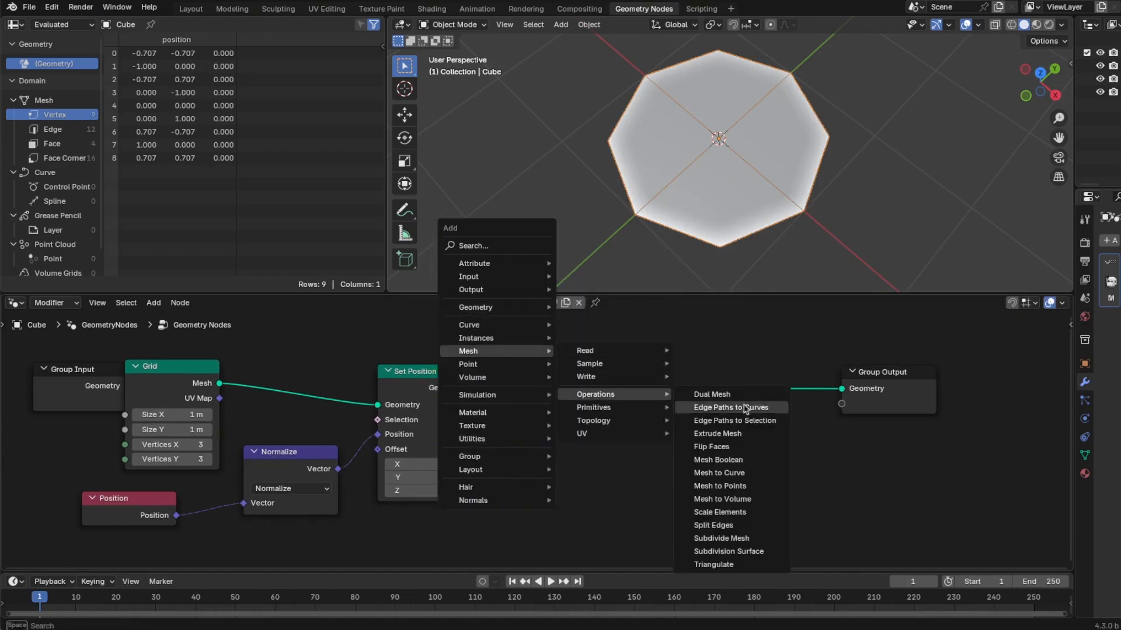
click(749, 552)
click(526, 359)
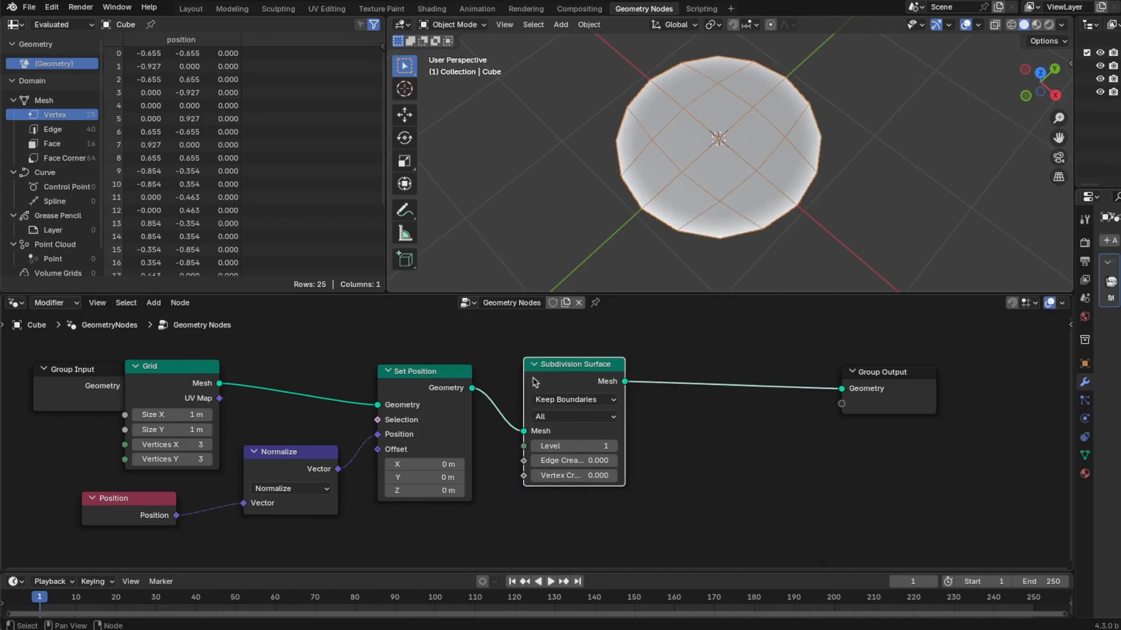
- Set the Subdivision Surface node's Level to 2
middle_drag(649, 271, 697, 258)
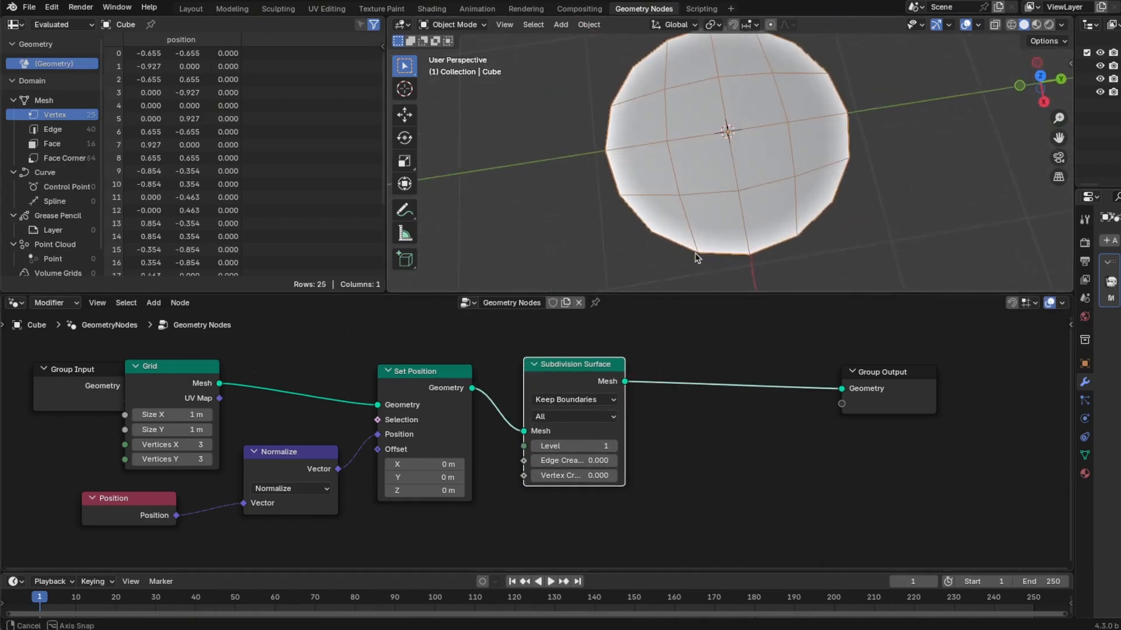
scroll(663, 464, down, 2)
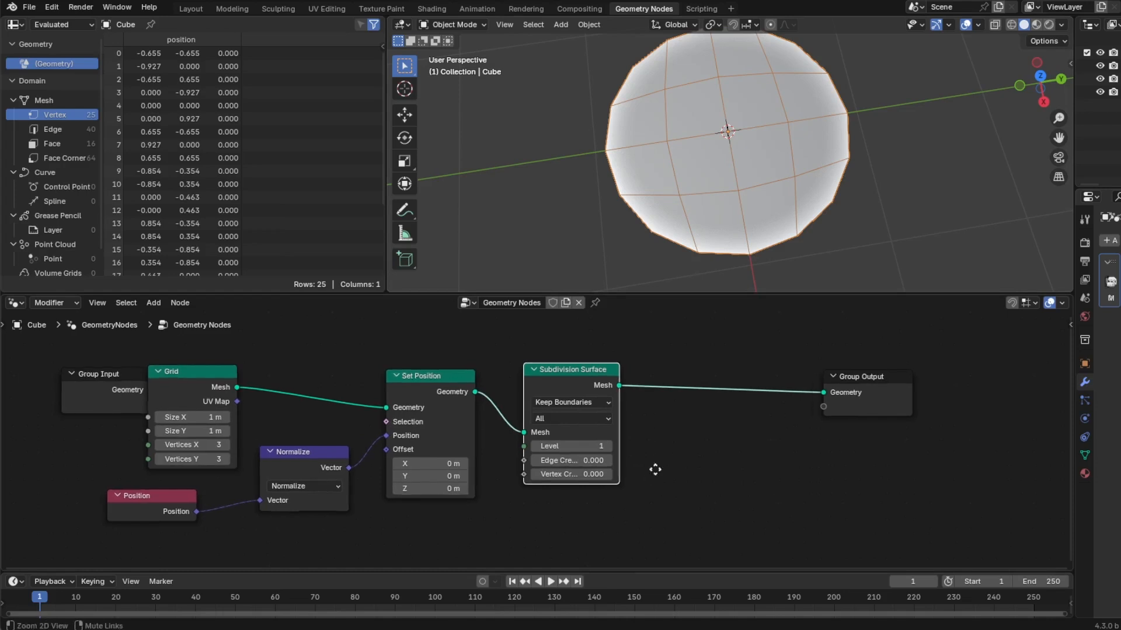
click(605, 447)
scroll(668, 466, down, 1)
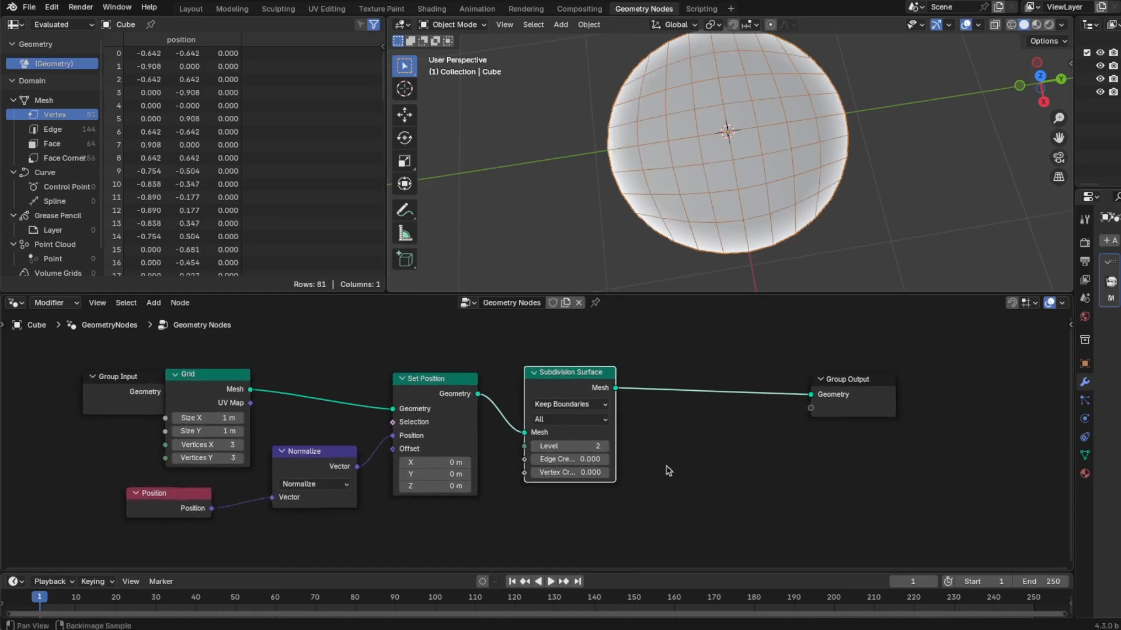
- Move the Group Output node farther away and insert a second Set Position node after Subdivision Surface
middle_drag(771, 251, 779, 208)
scroll(780, 209, down, 1)
middle_drag(695, 432, 669, 441)
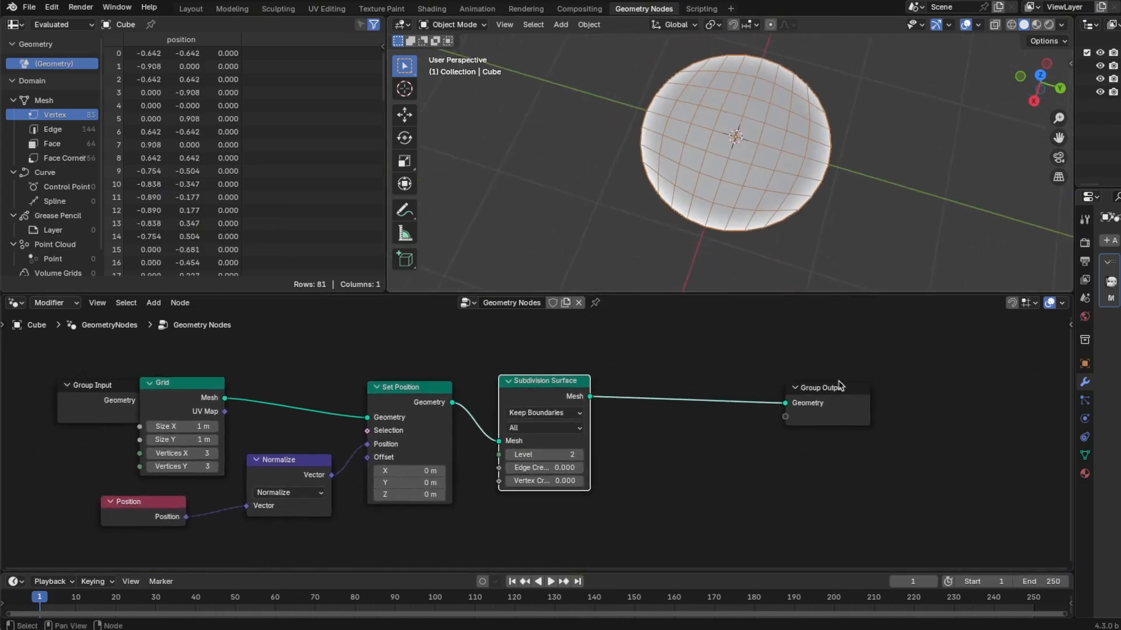
drag(803, 389, 932, 401)
scroll(715, 442, up, 1)
middle_drag(716, 469, 705, 460)
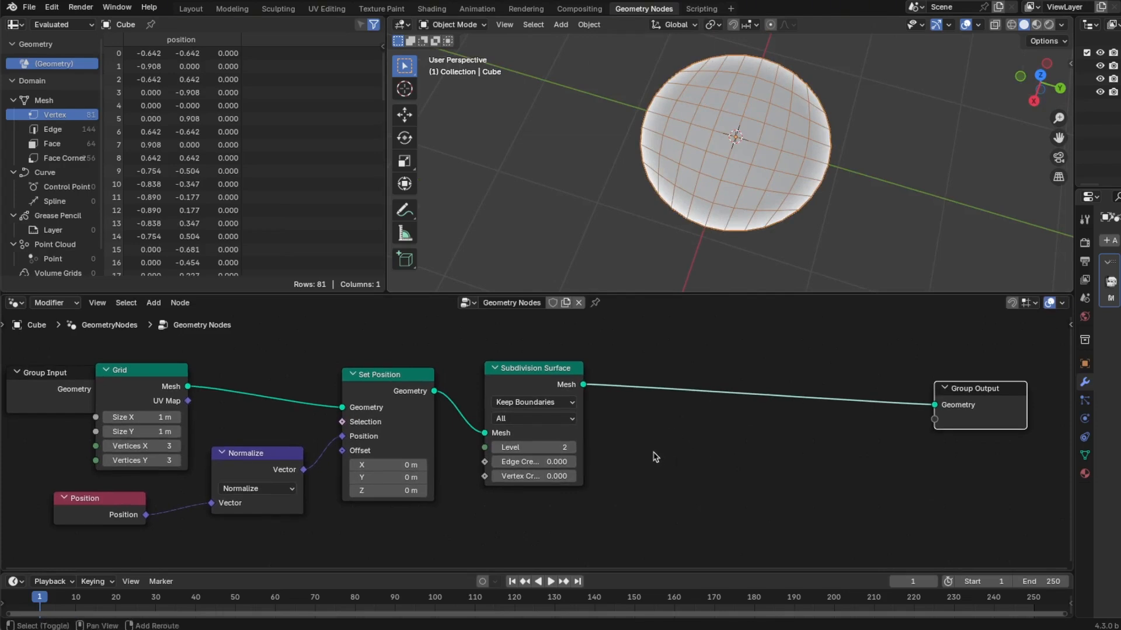
key(shift+a)
mouse_move(654, 443)
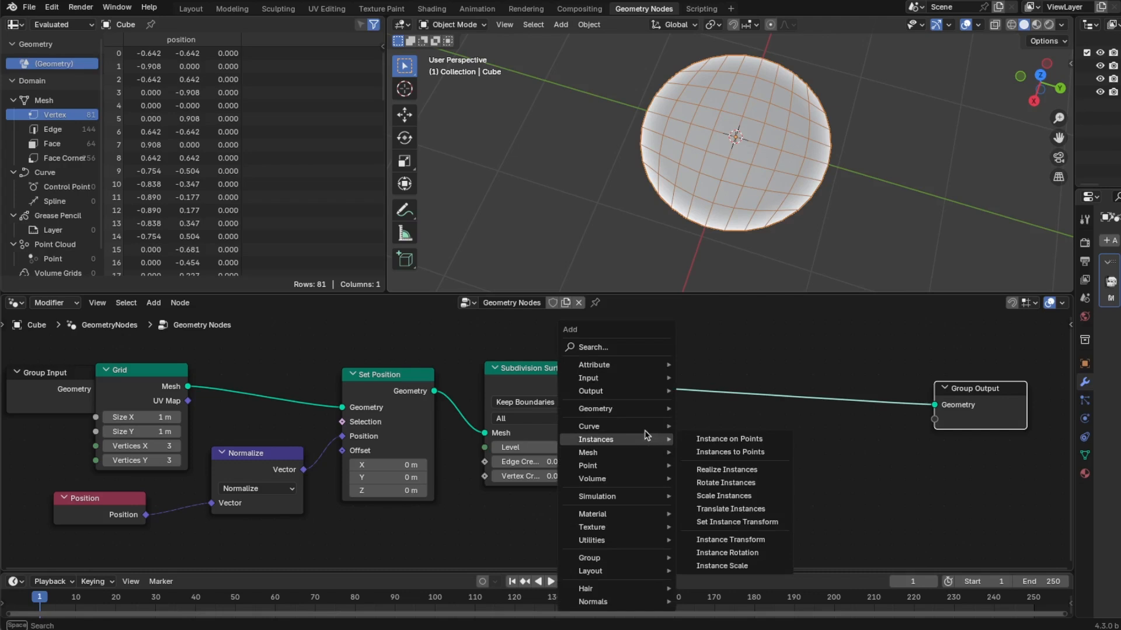
mouse_move(601, 409)
mouse_move(724, 435)
click(841, 460)
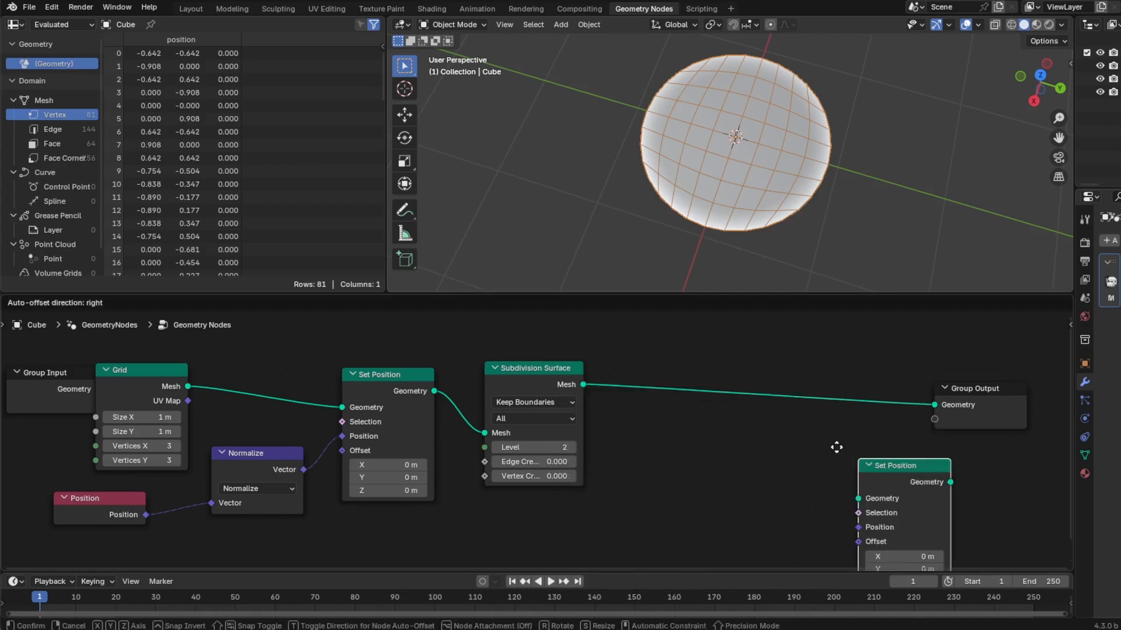
click(739, 337)
- Add an Edge Neighbors node below the Subdivision Surface node
key(shift+a)
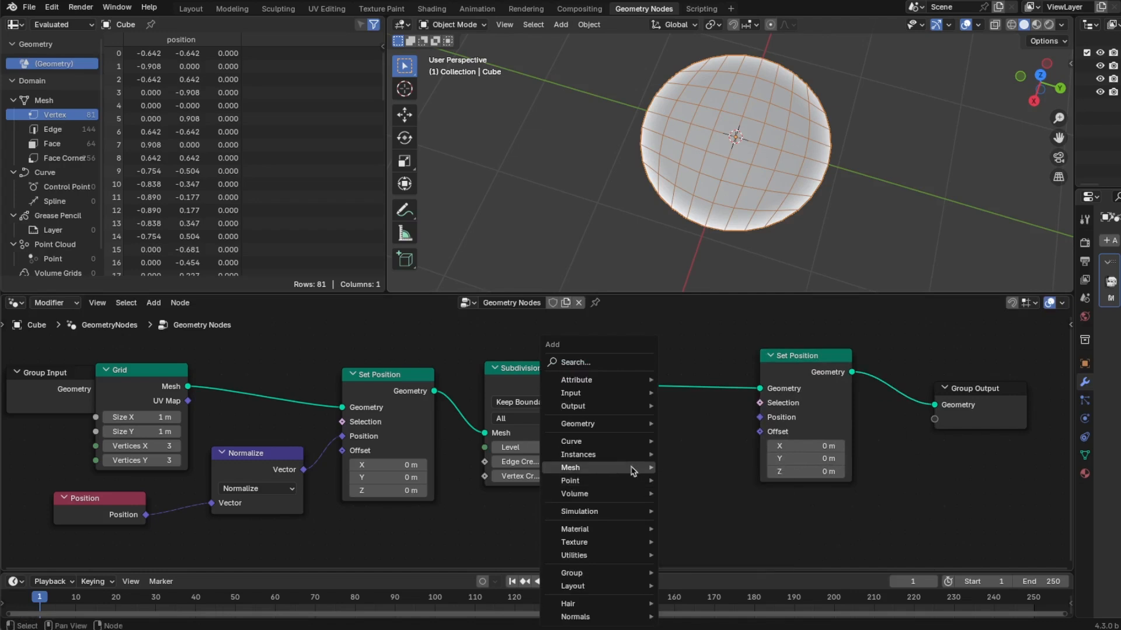
mouse_move(632, 469)
mouse_move(703, 468)
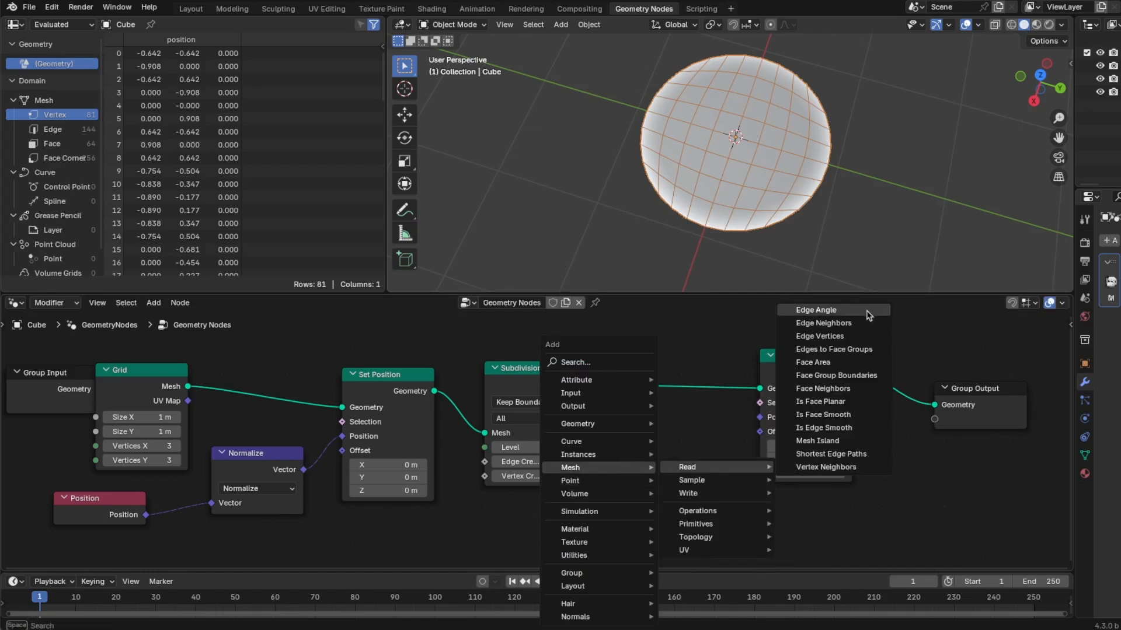
click(823, 323)
click(595, 511)
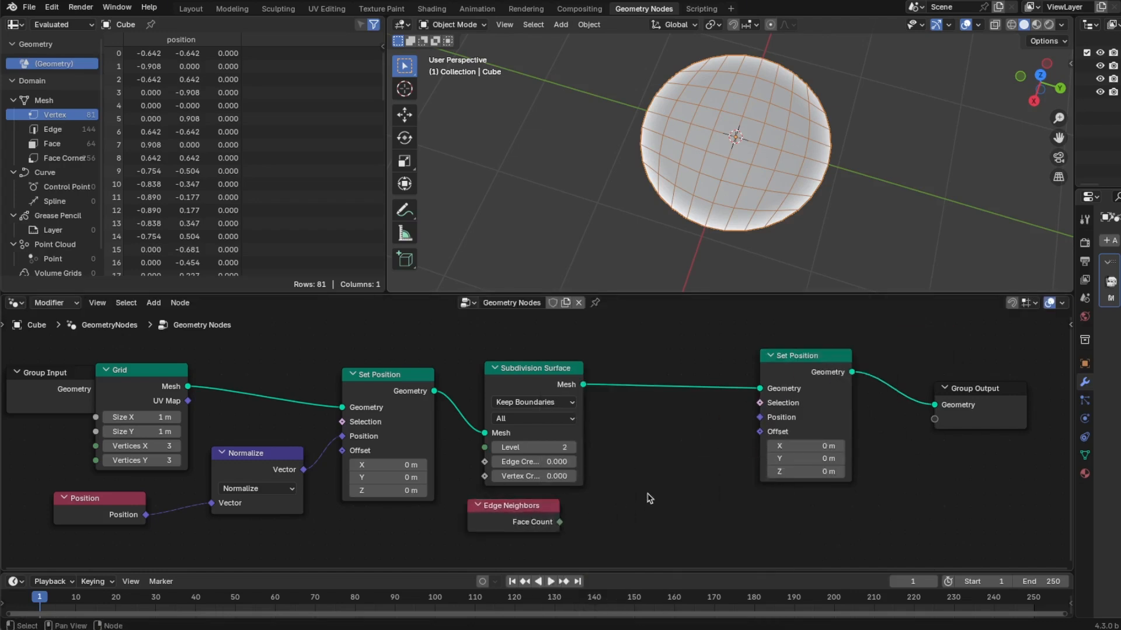
- Add a Compare node next to Edge Neighbors and set its data type to Integer
key(shift+a)
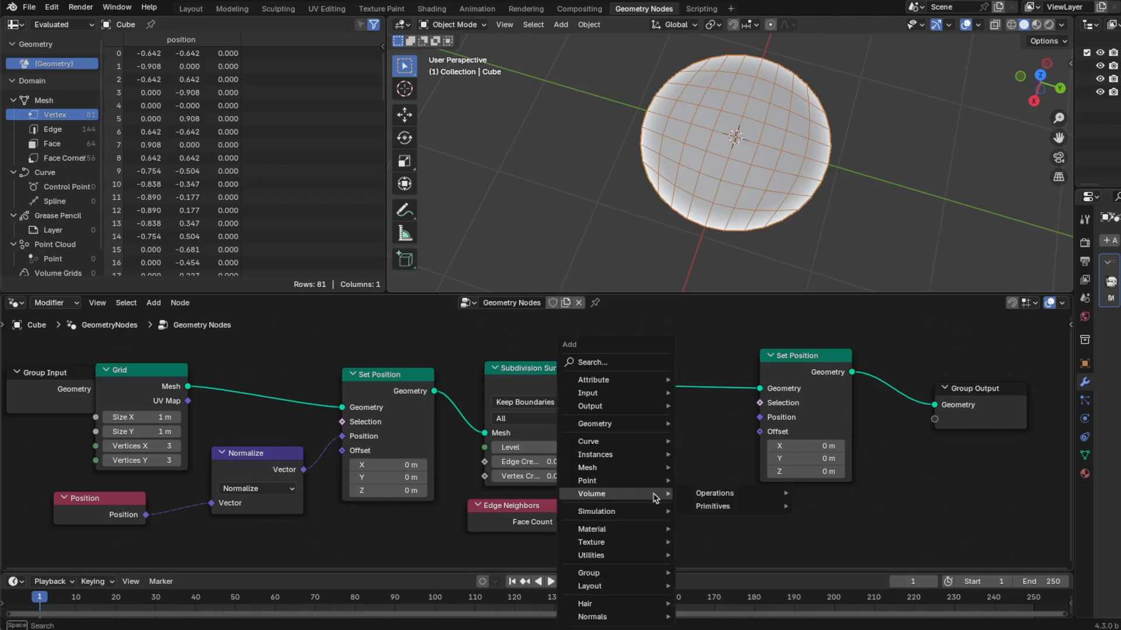
mouse_move(643, 555)
mouse_move(759, 445)
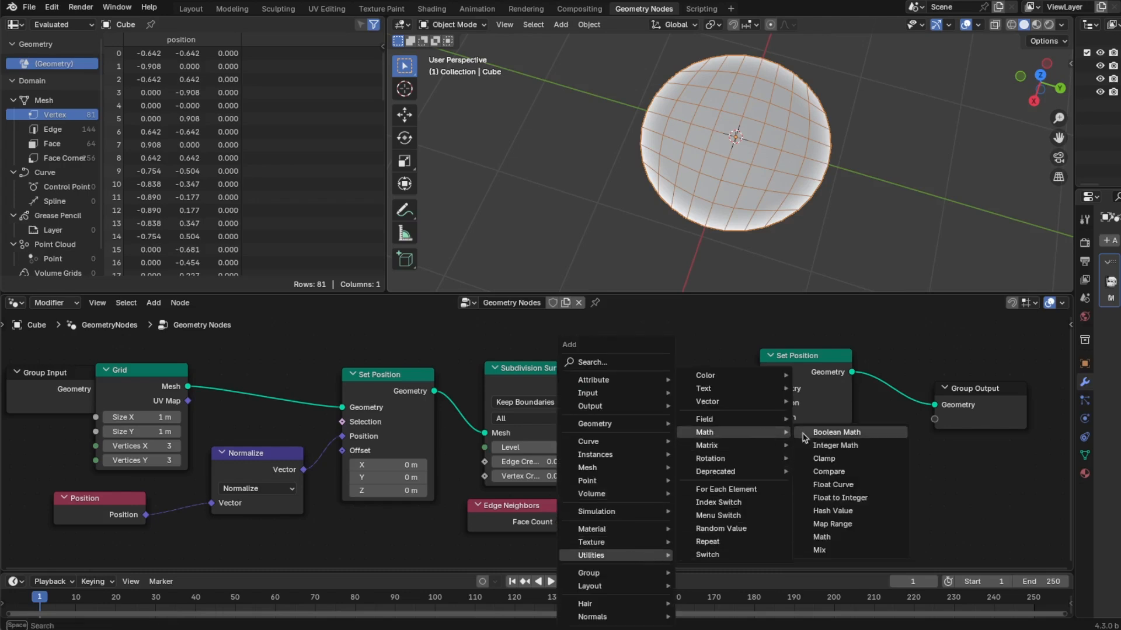
click(878, 479)
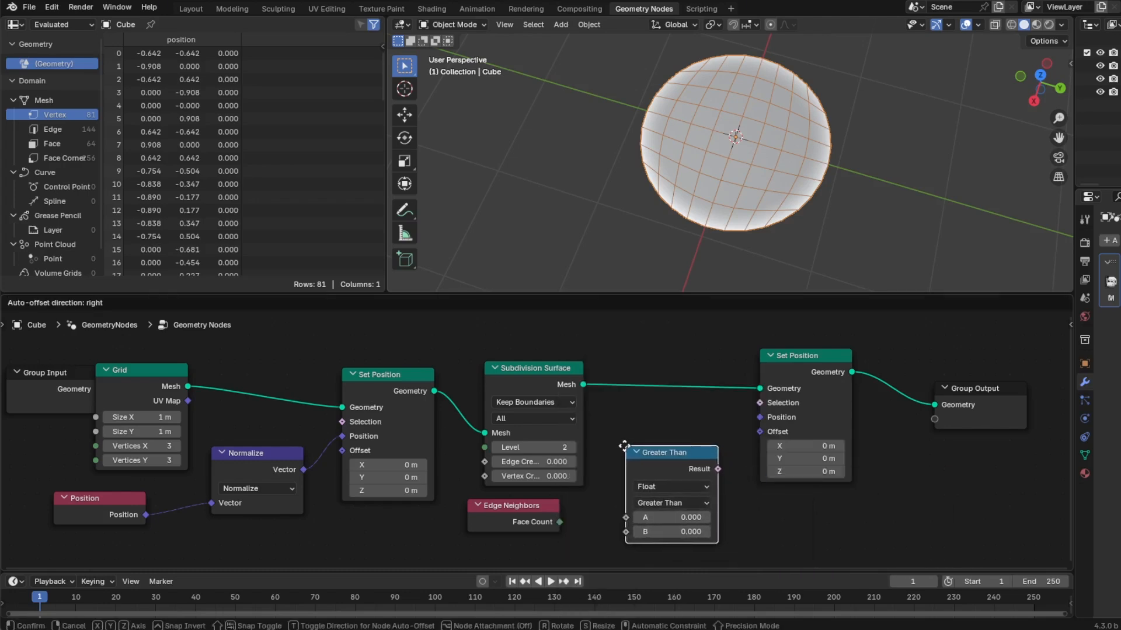
click(630, 452)
click(695, 488)
click(675, 536)
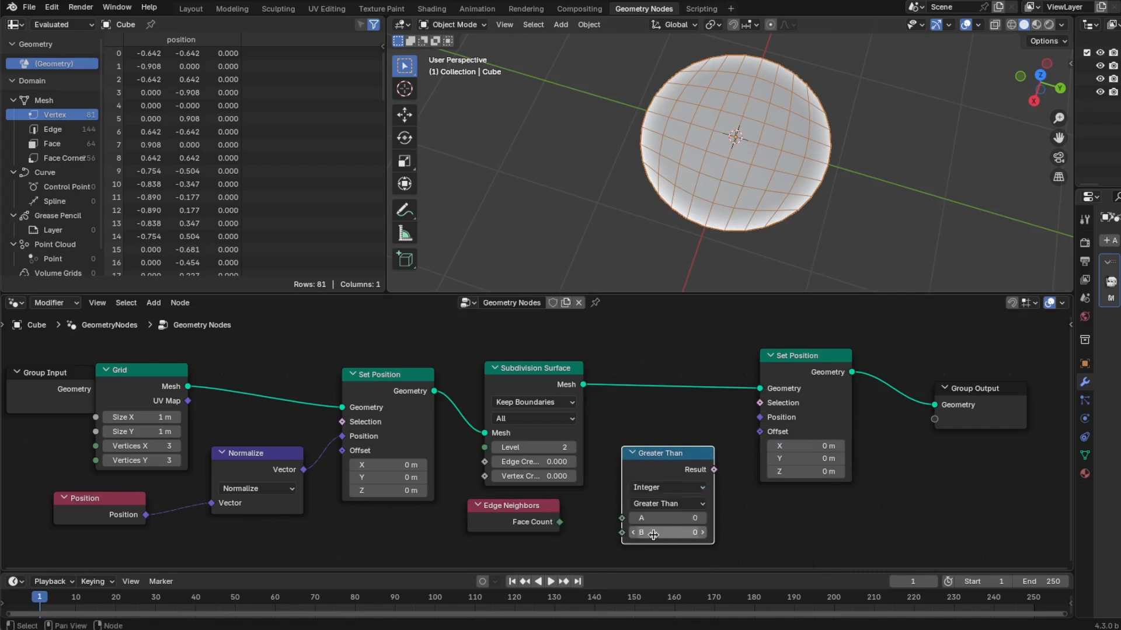
- Compare Edge Neighbors' Face Count as Equal to 1 and feed the result into the second Set Position's Selection
drag(557, 523, 621, 518)
click(677, 504)
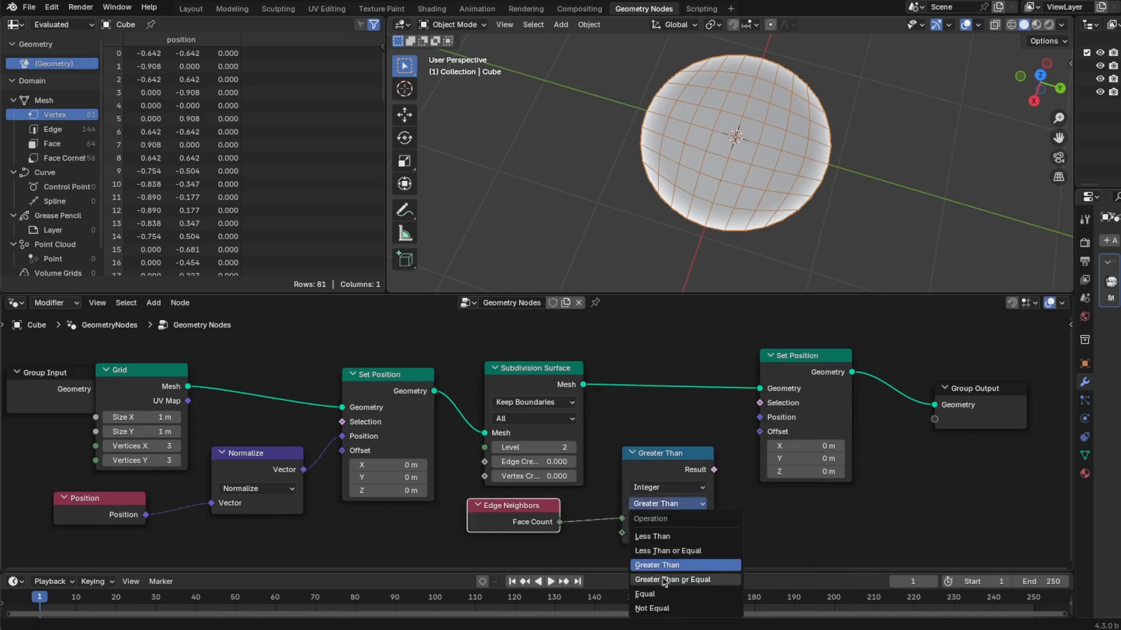
click(673, 603)
click(765, 546)
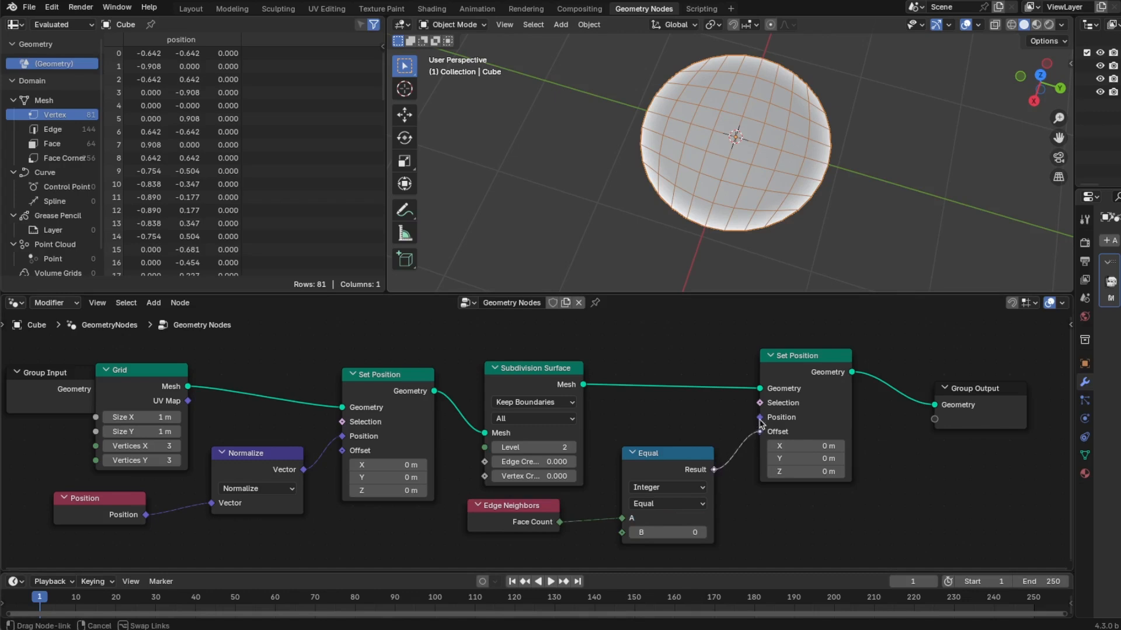
click(702, 532)
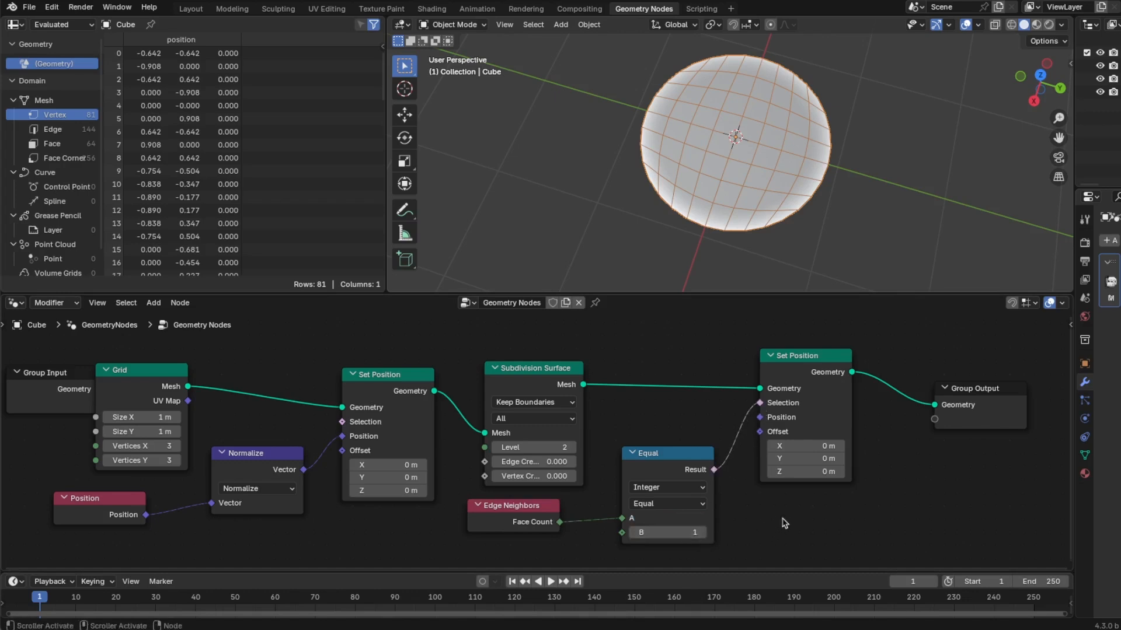
- Try a Z offset of 0.5 m on the second Set Position node, and reset it to 0
drag(816, 474, 825, 473)
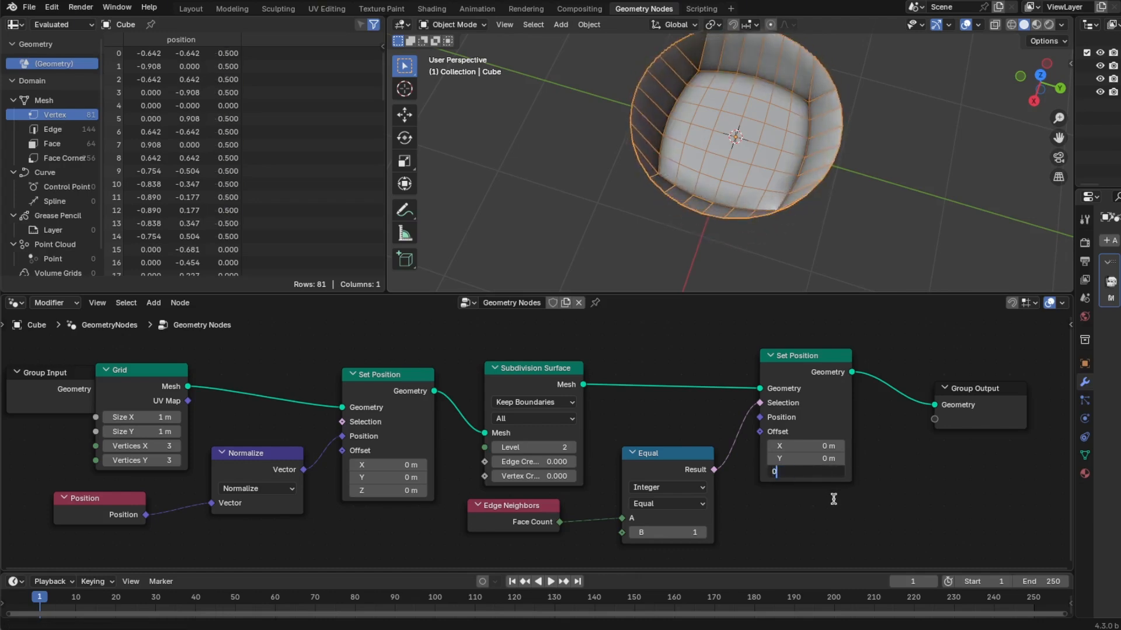
text(0)
key(Return)
- Move the Group Output node farther away from the second Set Position node
scroll(823, 473, down, 2)
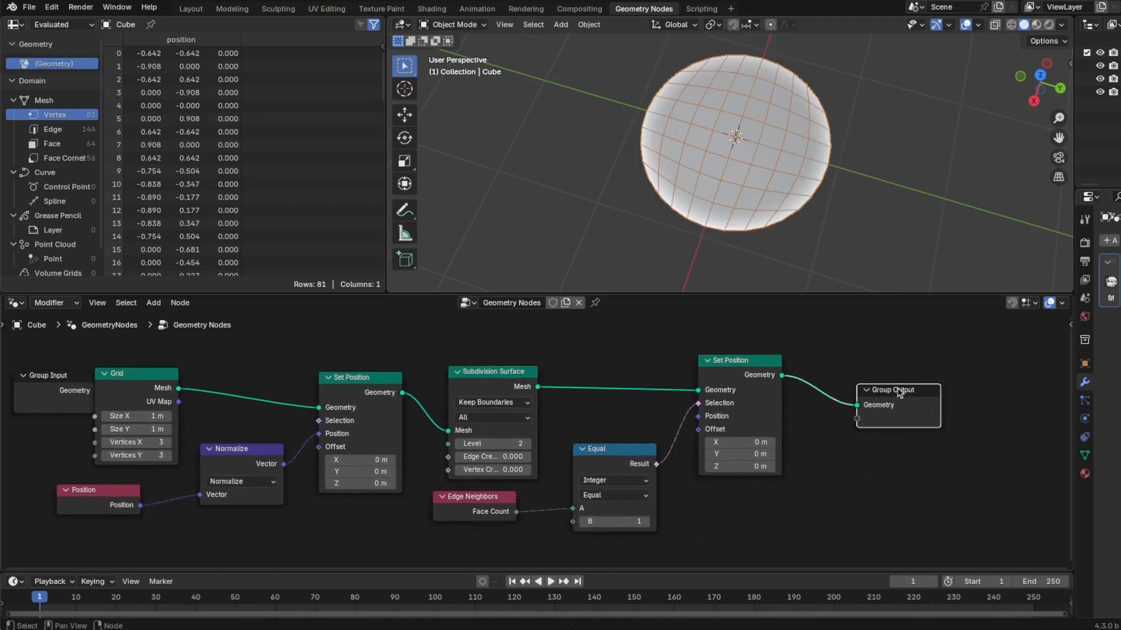
drag(899, 392, 1012, 388)
scroll(840, 455, down, 2)
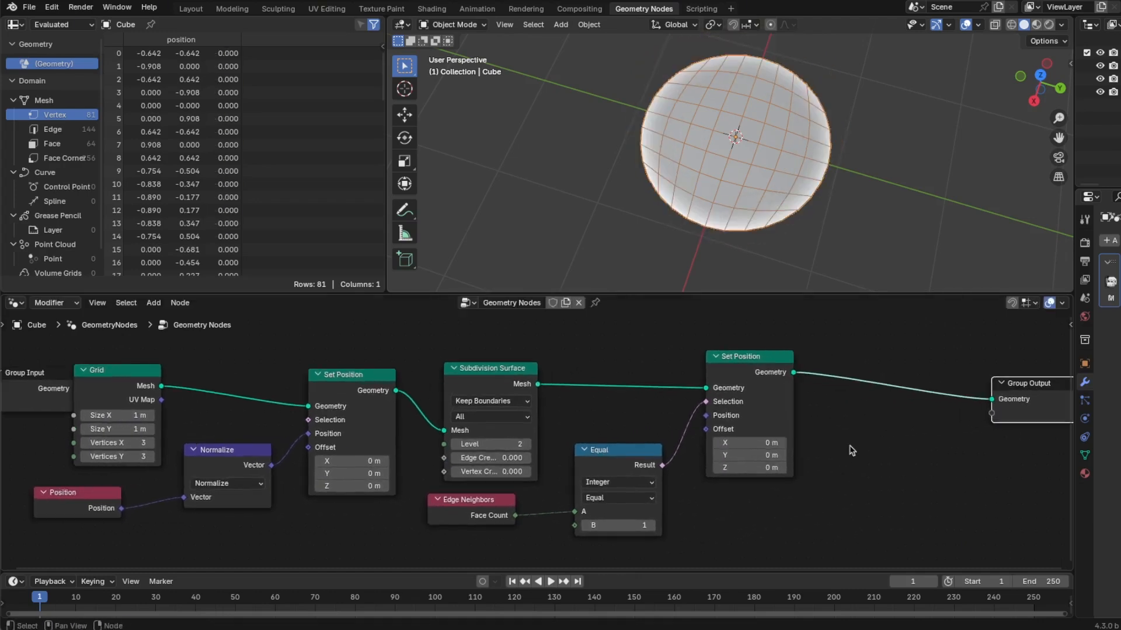
- Move the second Set Position node away from the Equal node, closer to the Group Output
click(809, 480)
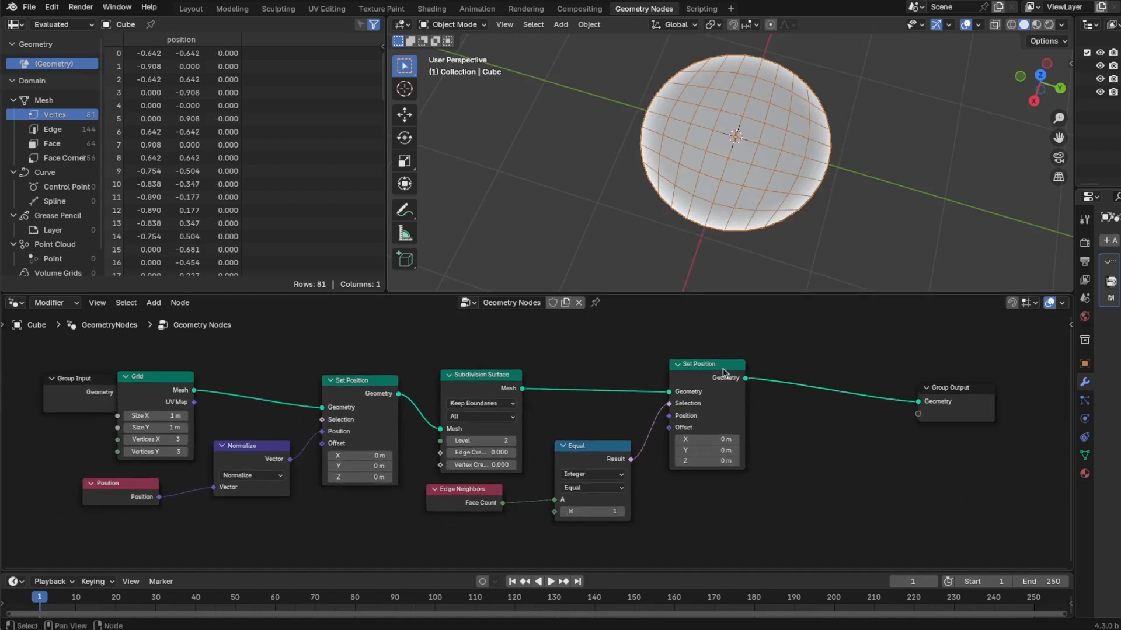
drag(723, 373, 817, 371)
scroll(708, 463, down, 2)
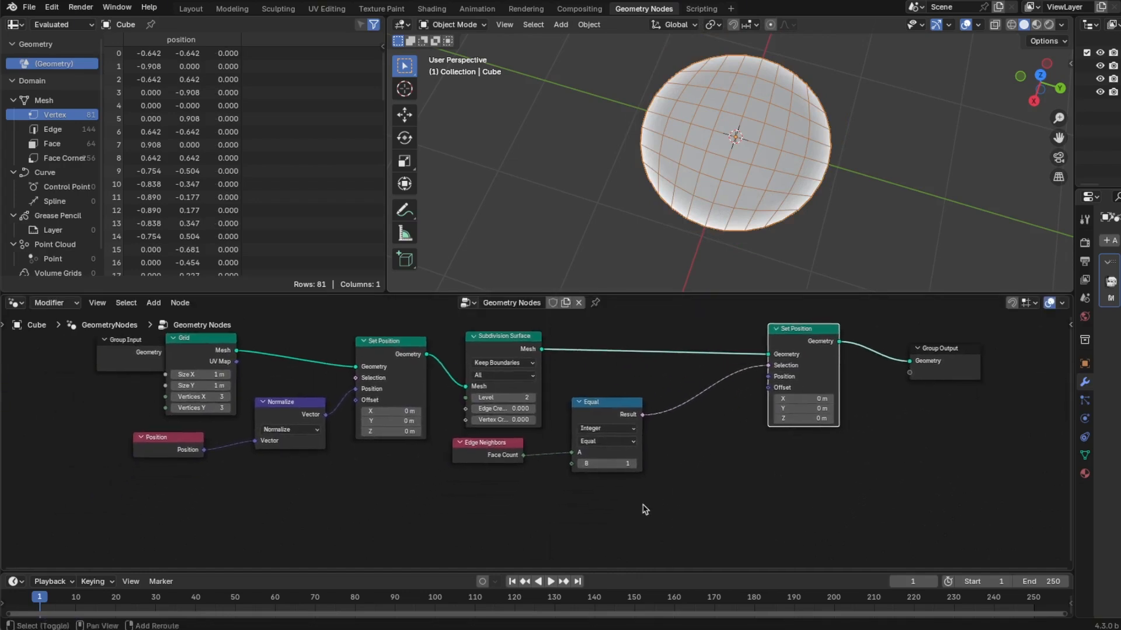
- Add a Noise Texture node below the Edge Neighbors node
key(shift+a)
mouse_move(644, 461)
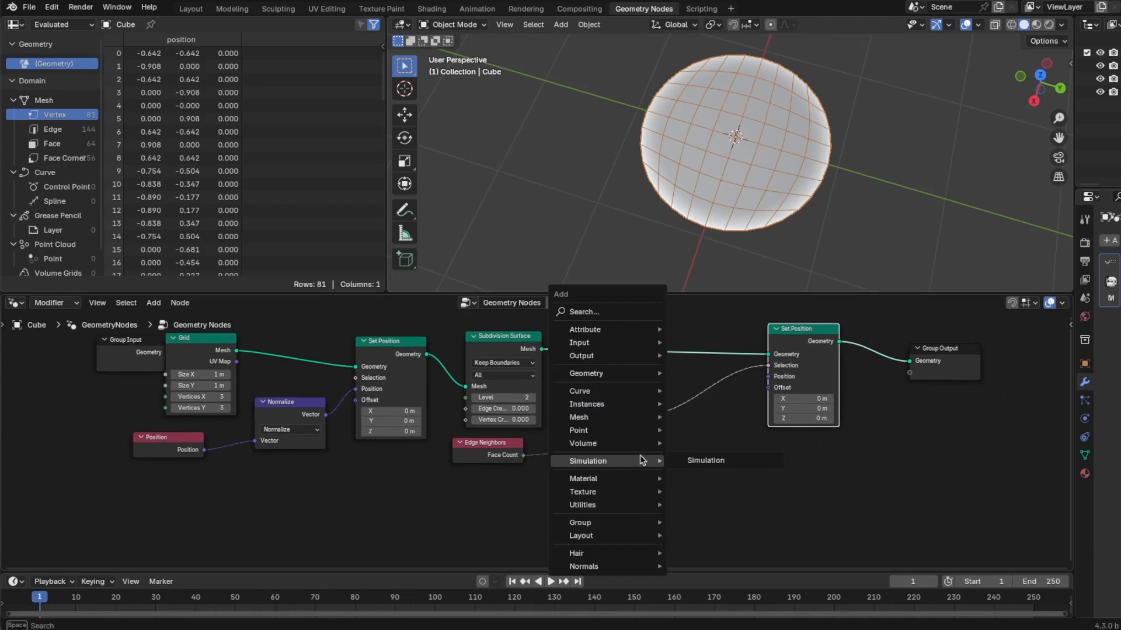
mouse_move(636, 495)
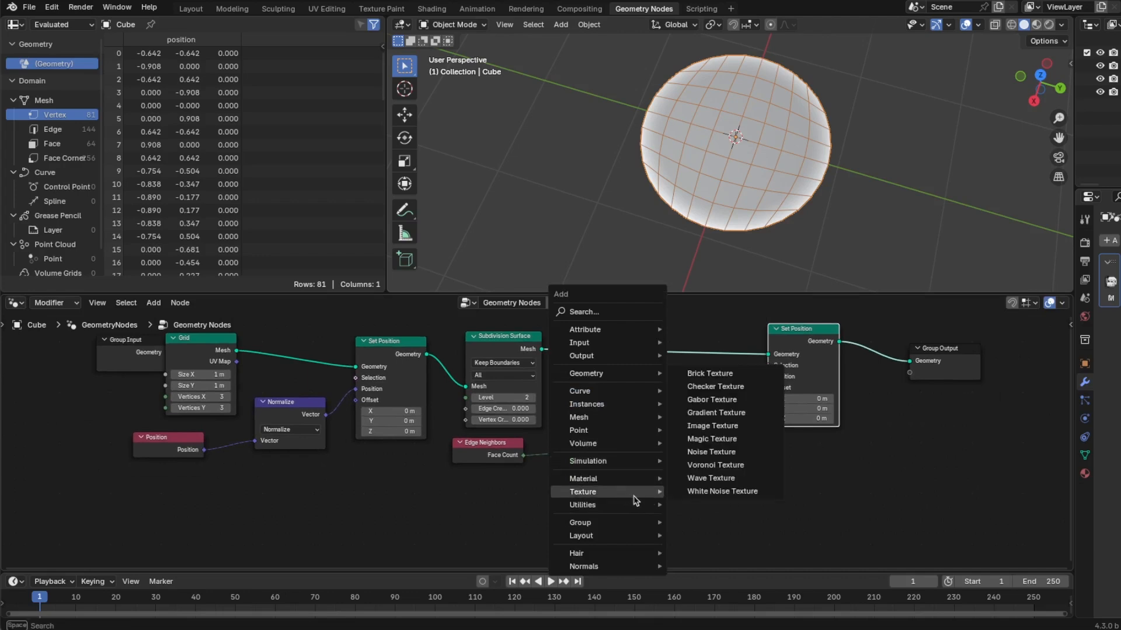
click(748, 457)
click(542, 524)
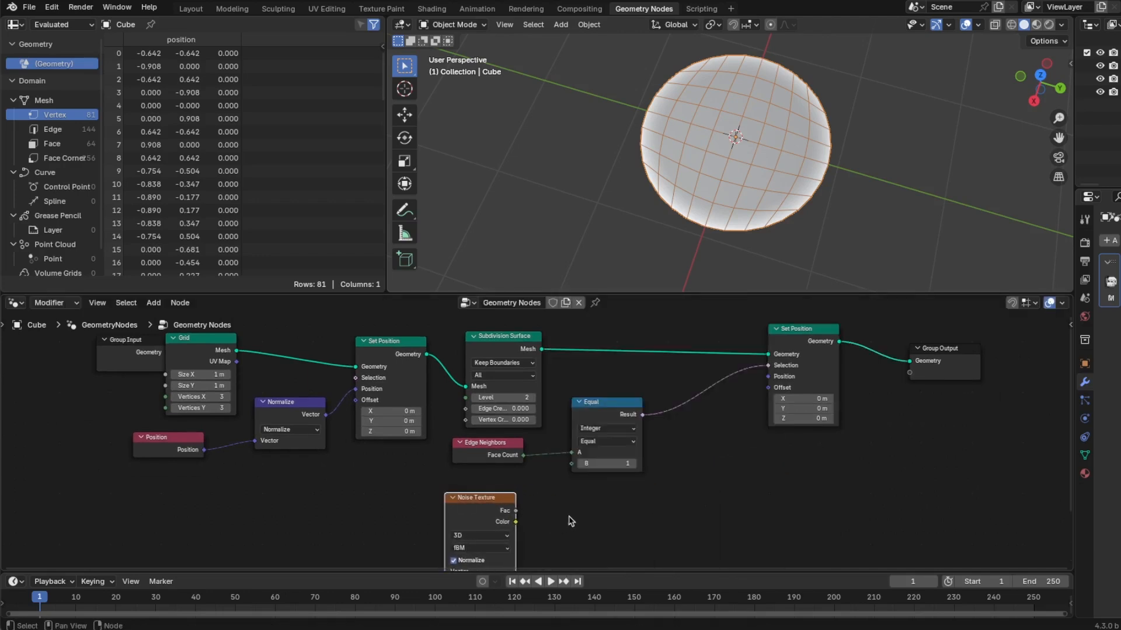
mouse_move(588, 517)
ctrl+middle_down()
mouse_move(594, 535)
mouse_move(605, 492)
mouse_move(584, 513)
ctrl+middle_up()
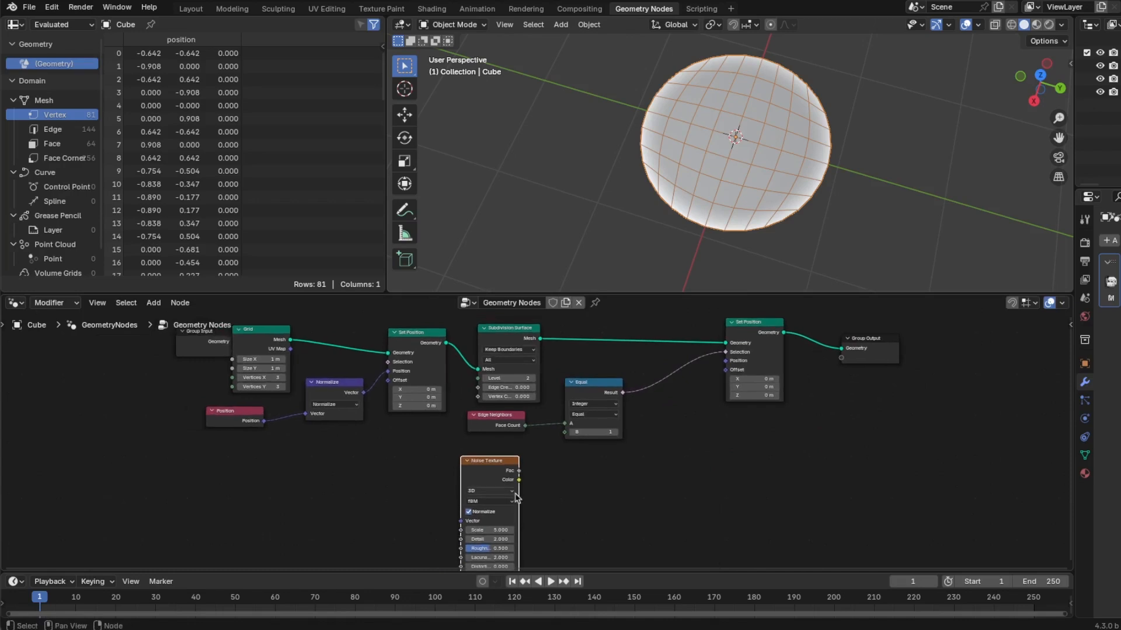
- Set the Noise Texture to 4D and feed its Color into the second Set Position's Offset, shifting the Equal node clear
click(502, 492)
click(489, 540)
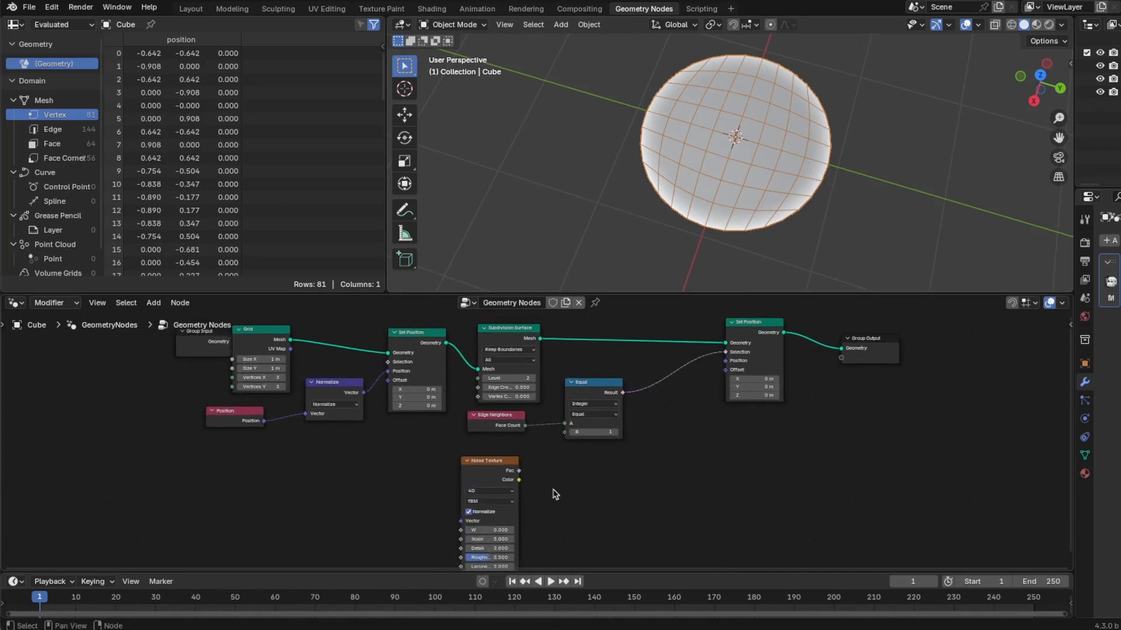
drag(520, 480, 725, 371)
drag(596, 386, 577, 355)
- Insert a copy of the Normalize node between Noise Texture and the second Set Position, set to Subtract 0.5 on all axes
key(shift+a)
mouse_move(646, 473)
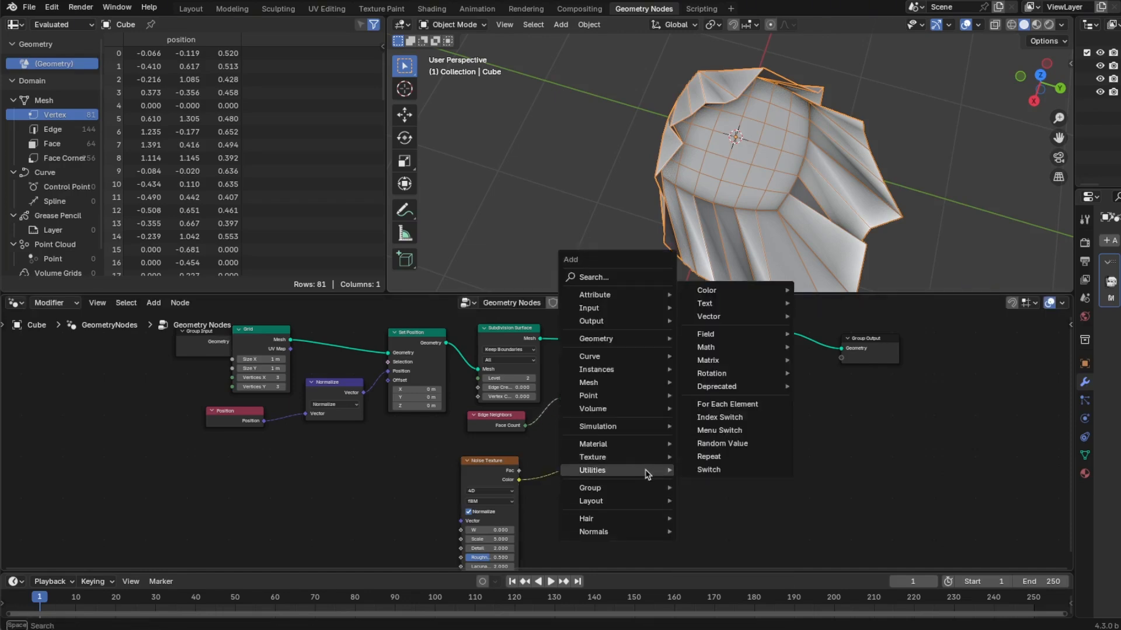
click(325, 394)
key(shift+d)
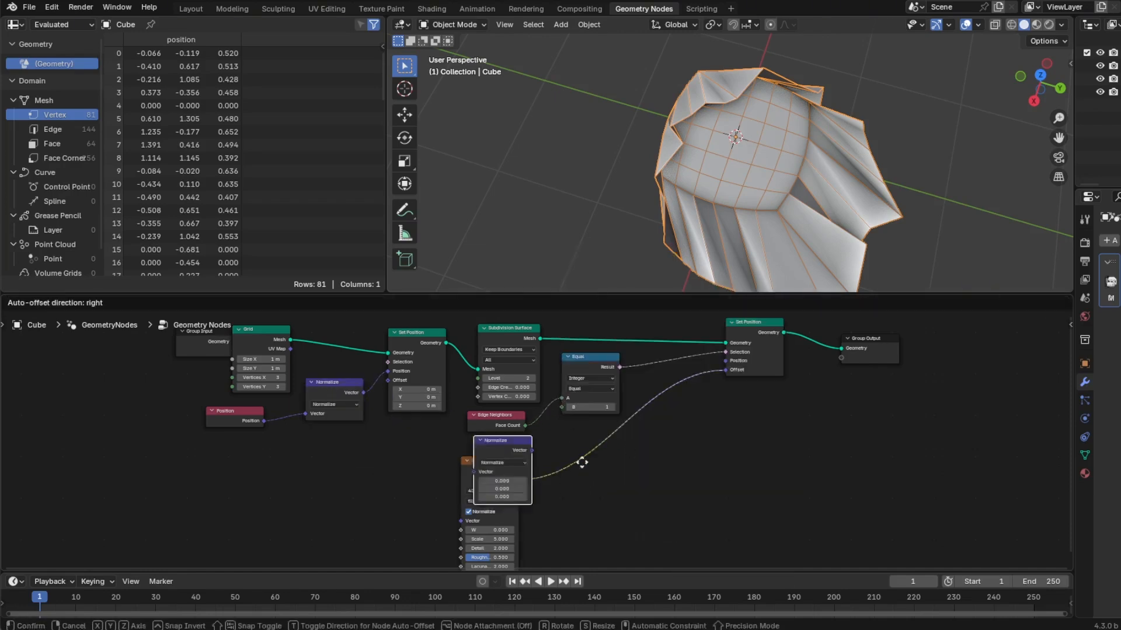
click(636, 437)
click(635, 445)
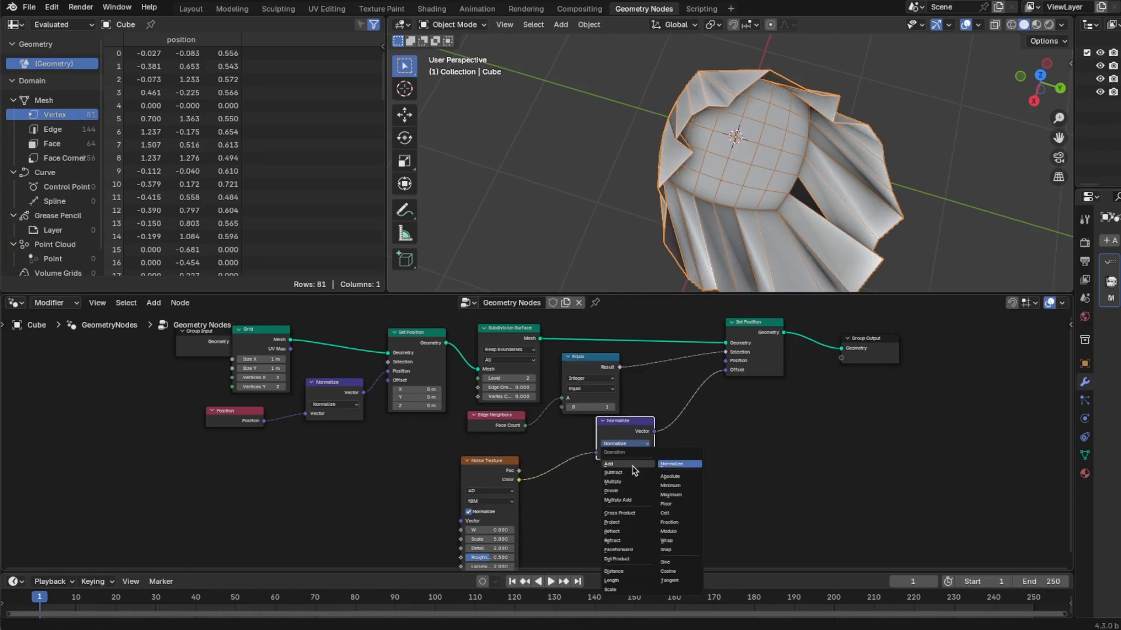
click(632, 473)
drag(637, 471, 630, 495)
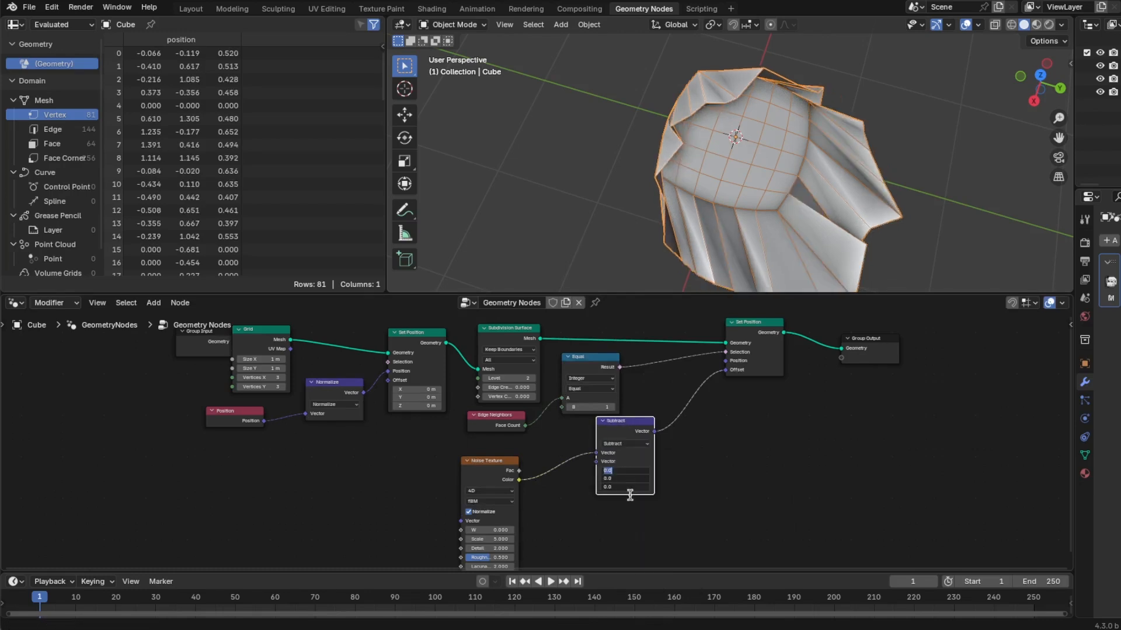
key(Return)
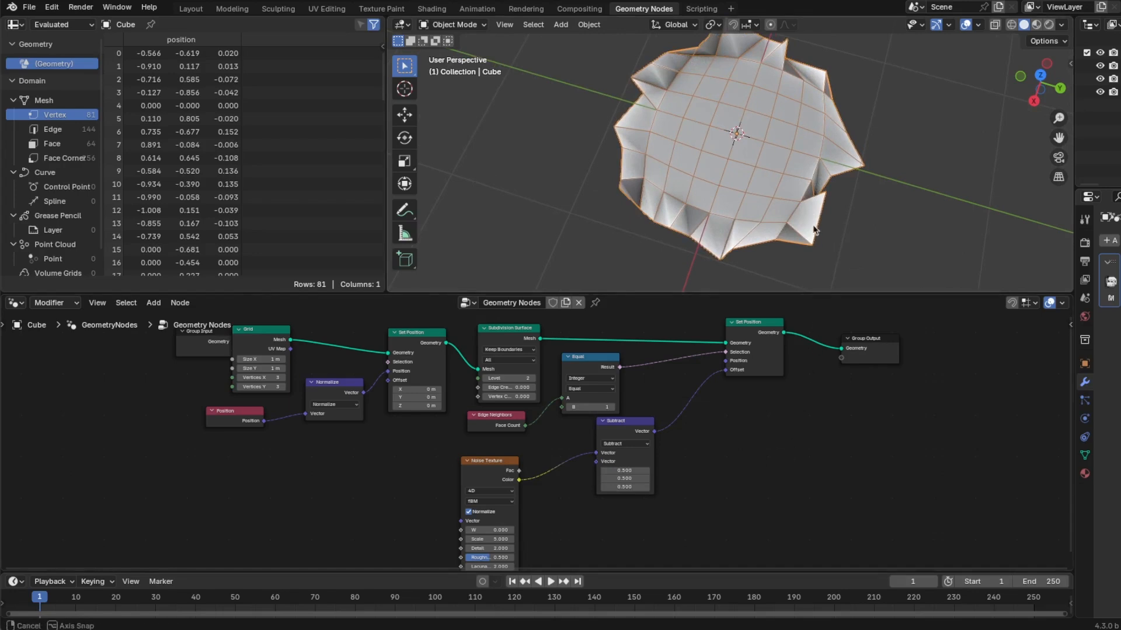
- Set the Noise Texture's Scale to 3
alt+drag(815, 230, 800, 204)
ctrl+alt+drag(705, 501, 705, 492)
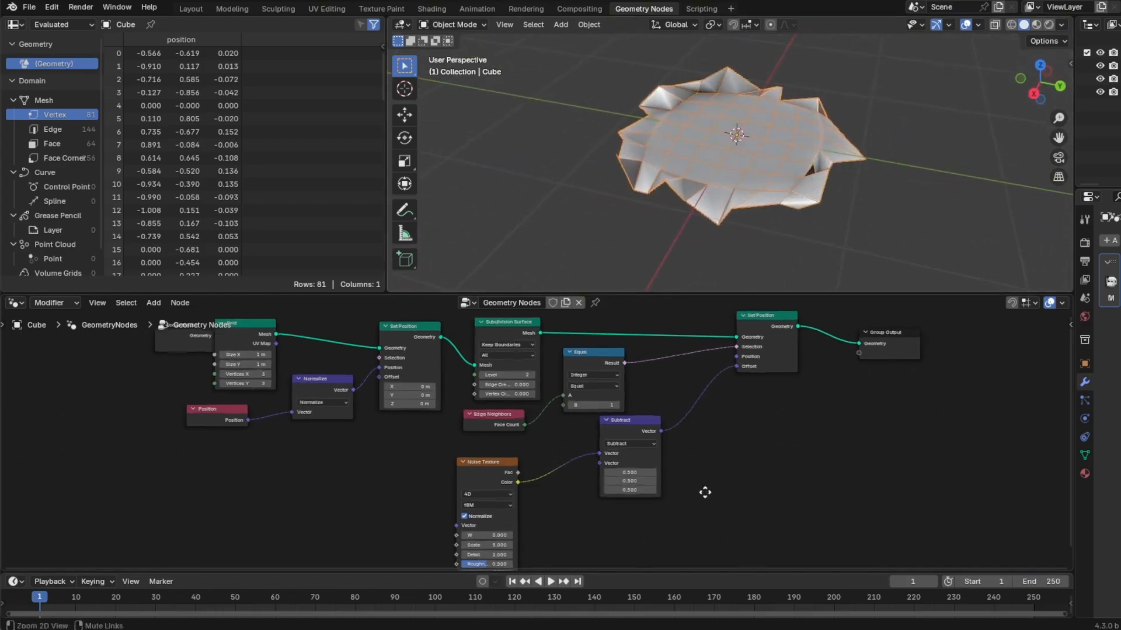
middle_drag(704, 493, 703, 472)
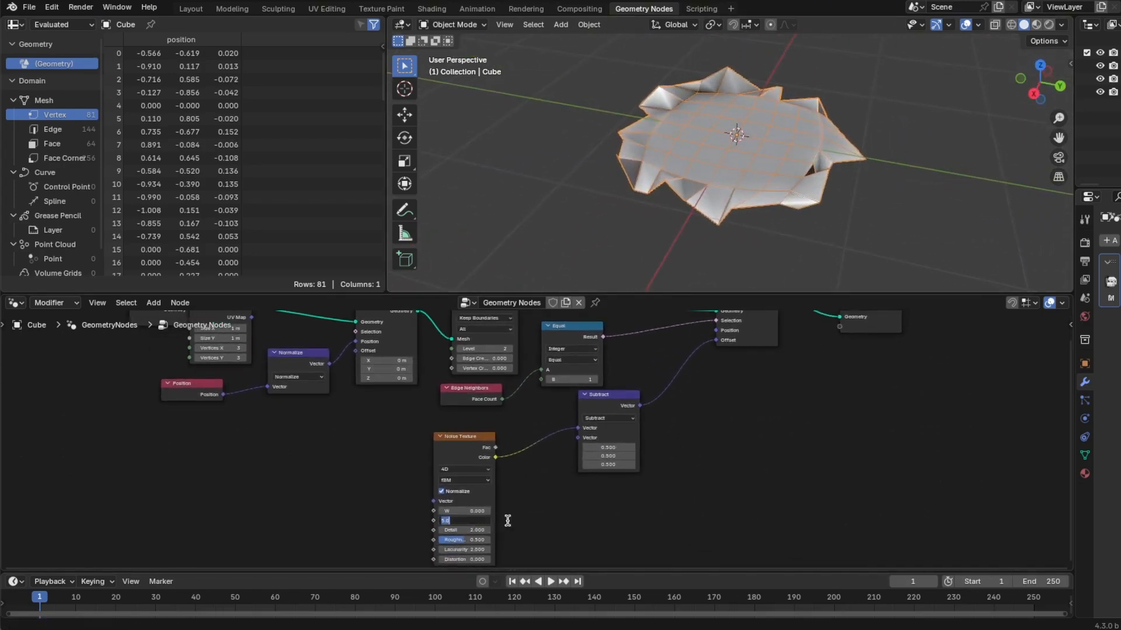
key(Return)
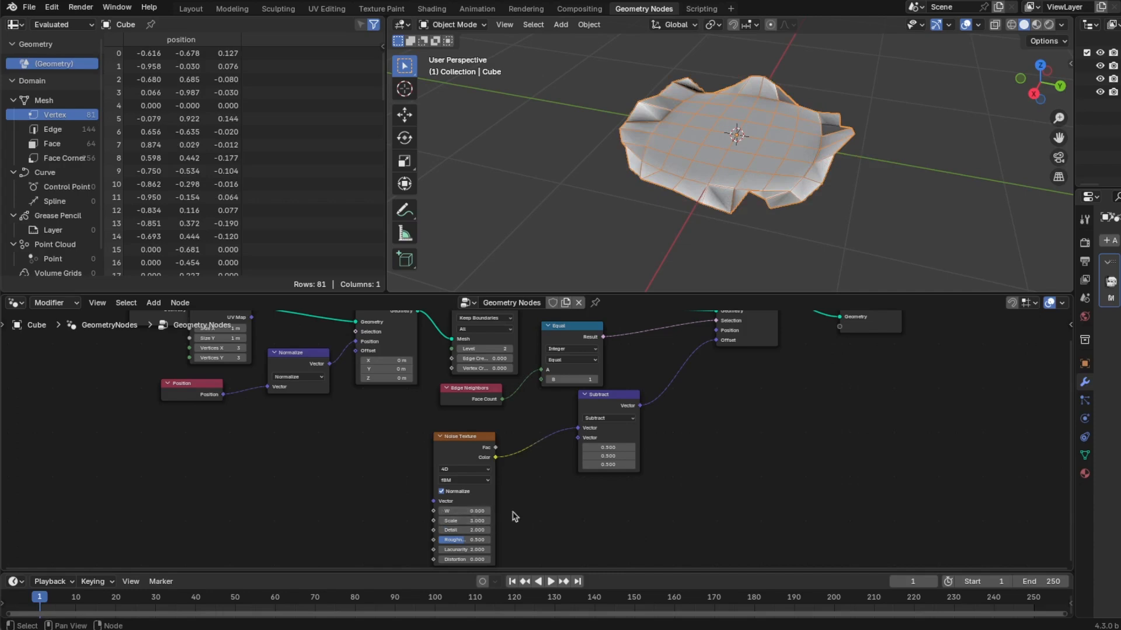
- Insert a copy of the Subtract node after it, set to Multiply with a Z factor of 0
drag(614, 405, 570, 423)
key(shift+d)
click(672, 388)
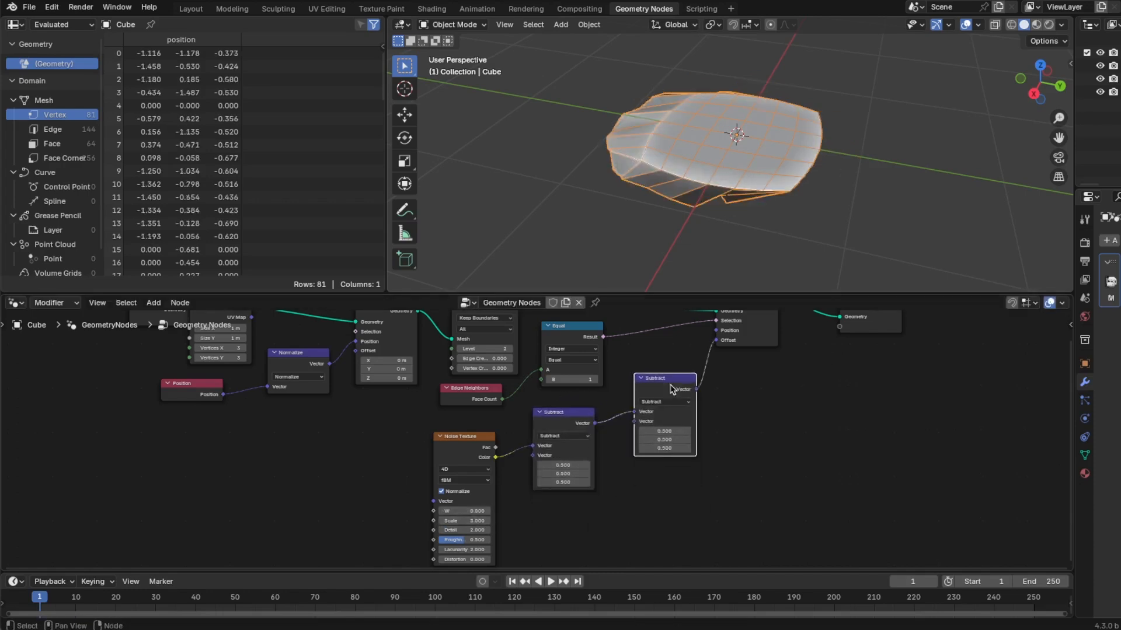
click(681, 403)
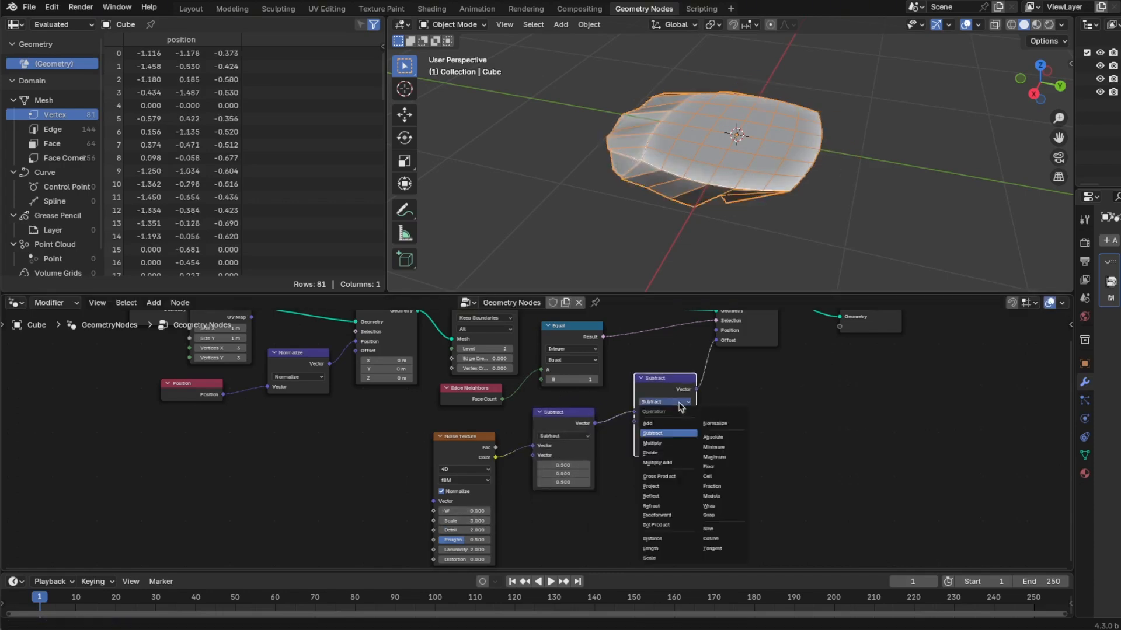
click(654, 443)
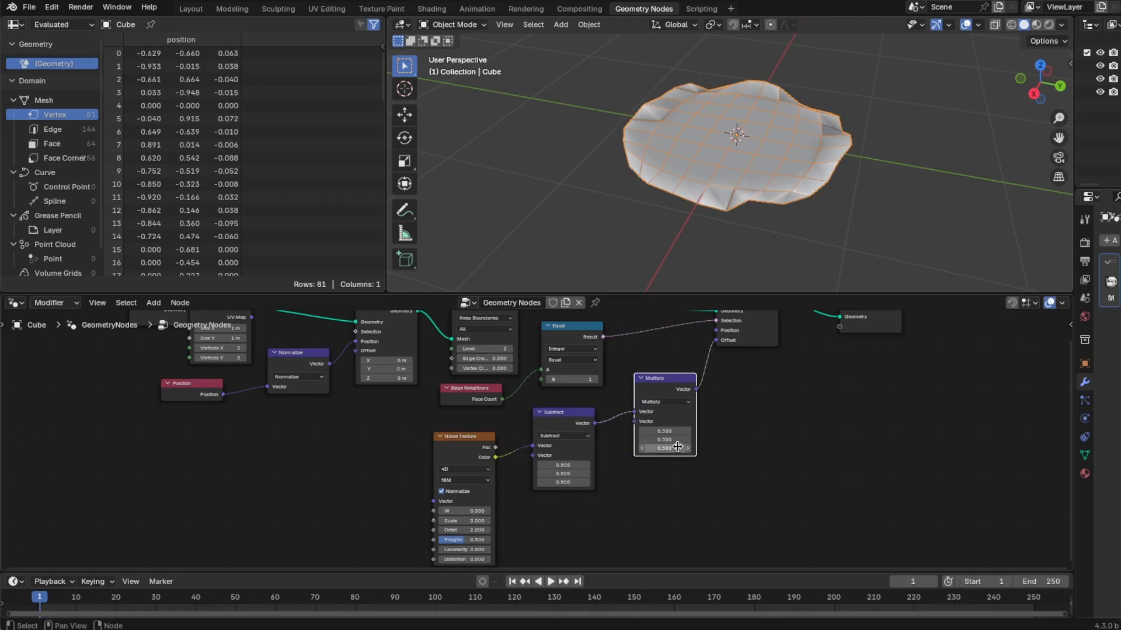
key(Return)
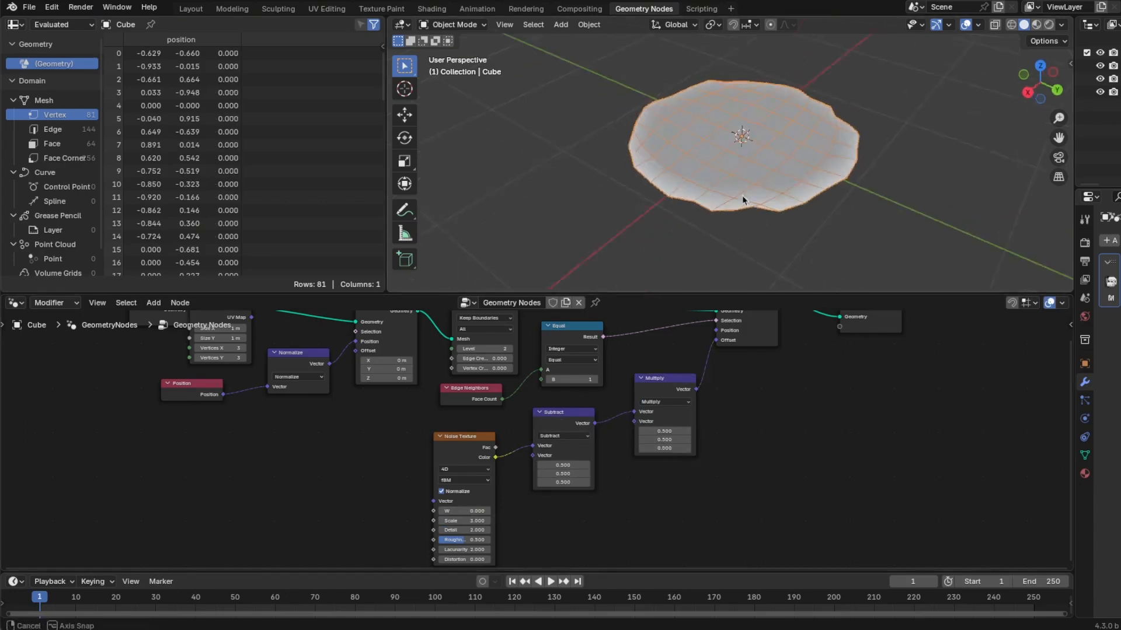
middle_drag(742, 195, 767, 211)
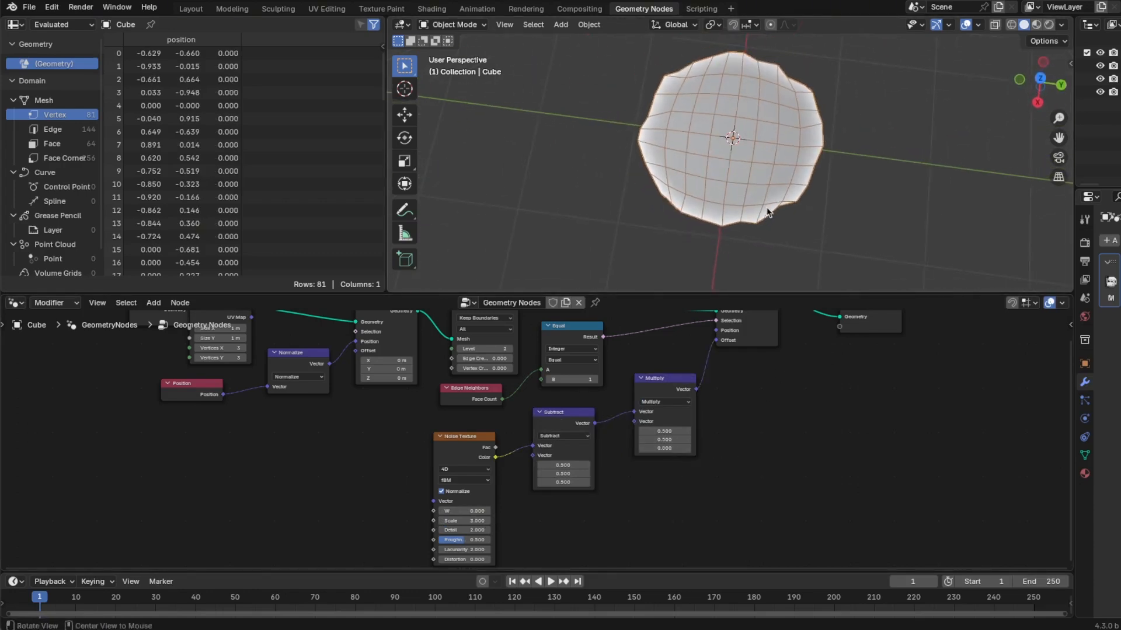
- Try an X factor of 0.7 on the Multiply node, and reset it to 0.5
scroll(761, 429, up, 2)
middle_drag(768, 398, 759, 403)
drag(693, 429, 698, 441)
click(708, 431)
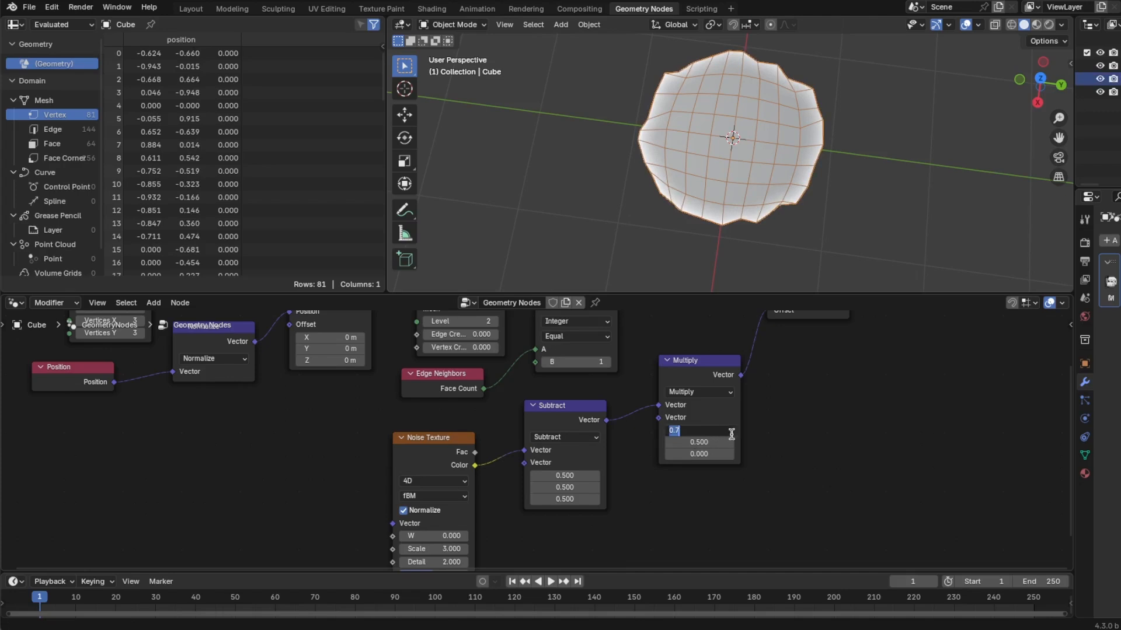
text(.5)
key(Return)
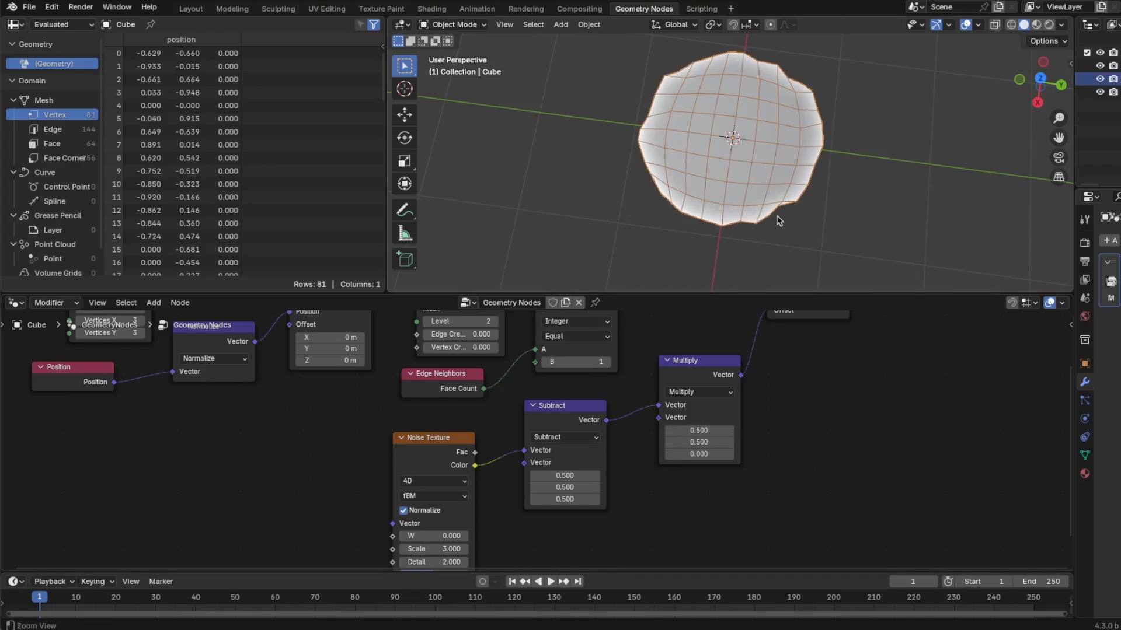
- Raise the Noise Texture's Scale to 8.3
scroll(778, 217, down, 2)
middle_drag(774, 514, 737, 459)
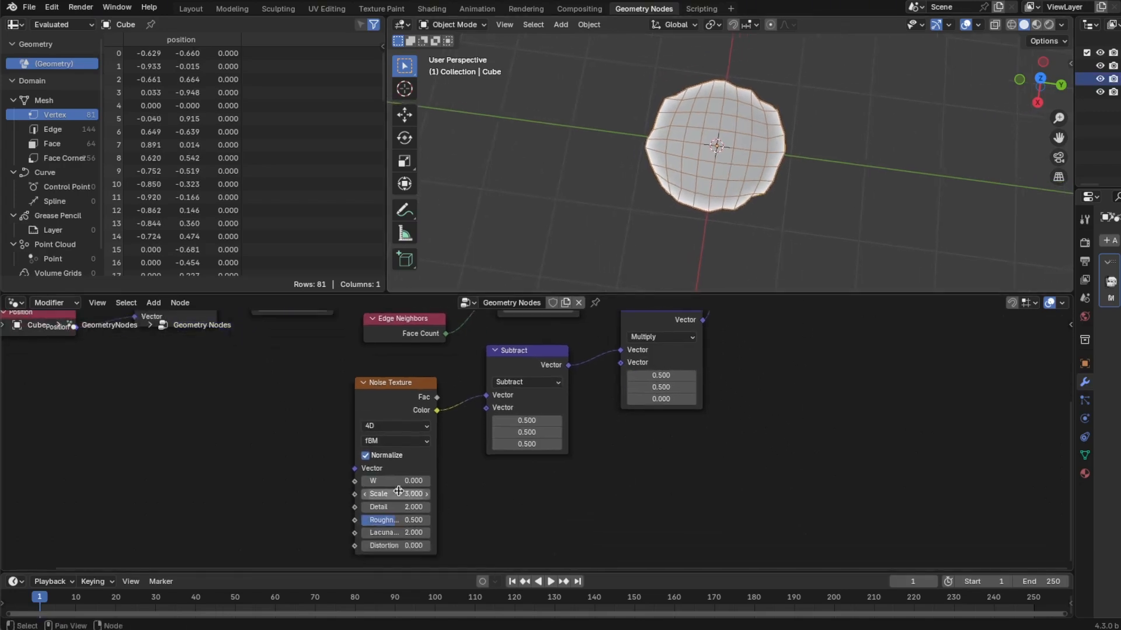
drag(398, 491, 433, 495)
- Move the Group Output node away and insert an Extrude Mesh node between it and the second Set Position
scroll(847, 445, down, 5)
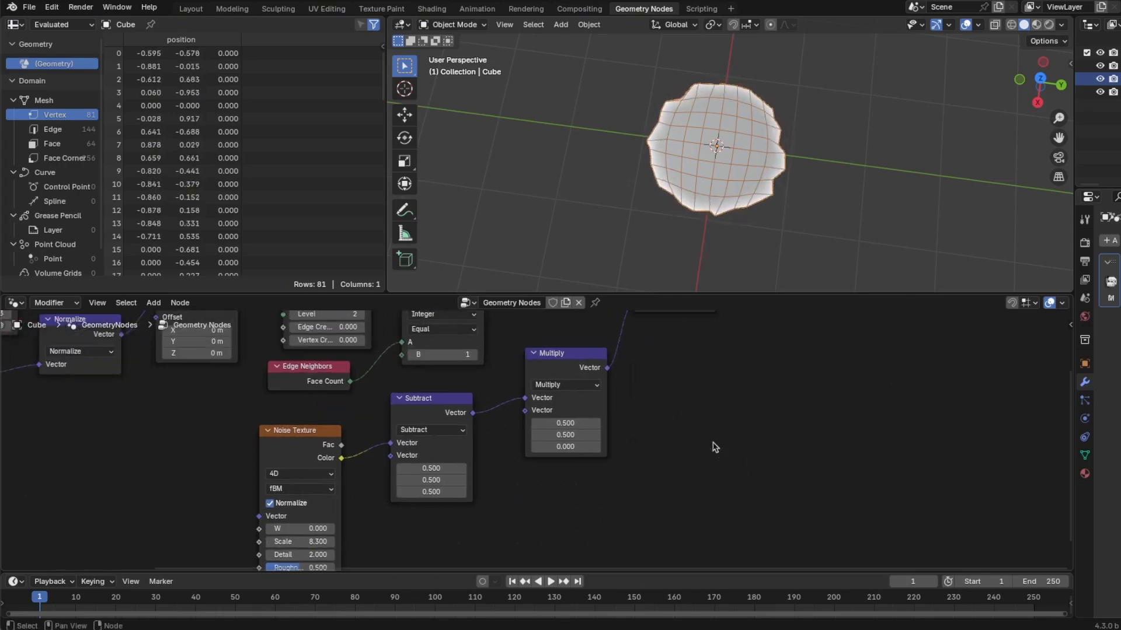
drag(689, 368, 858, 368)
key(shift+a)
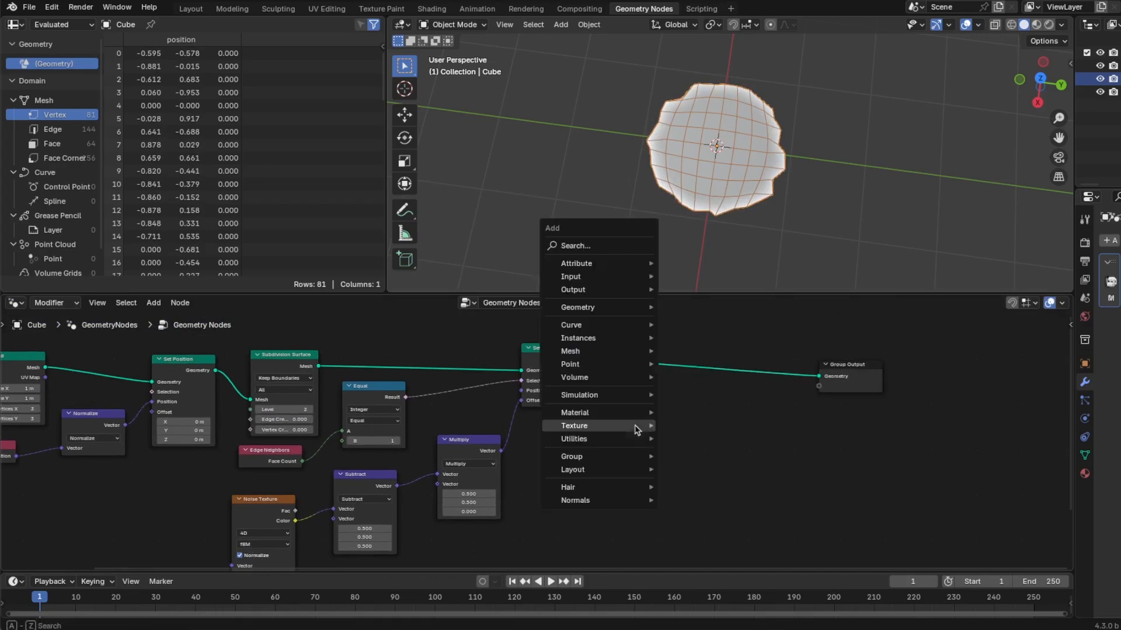
mouse_move(636, 354)
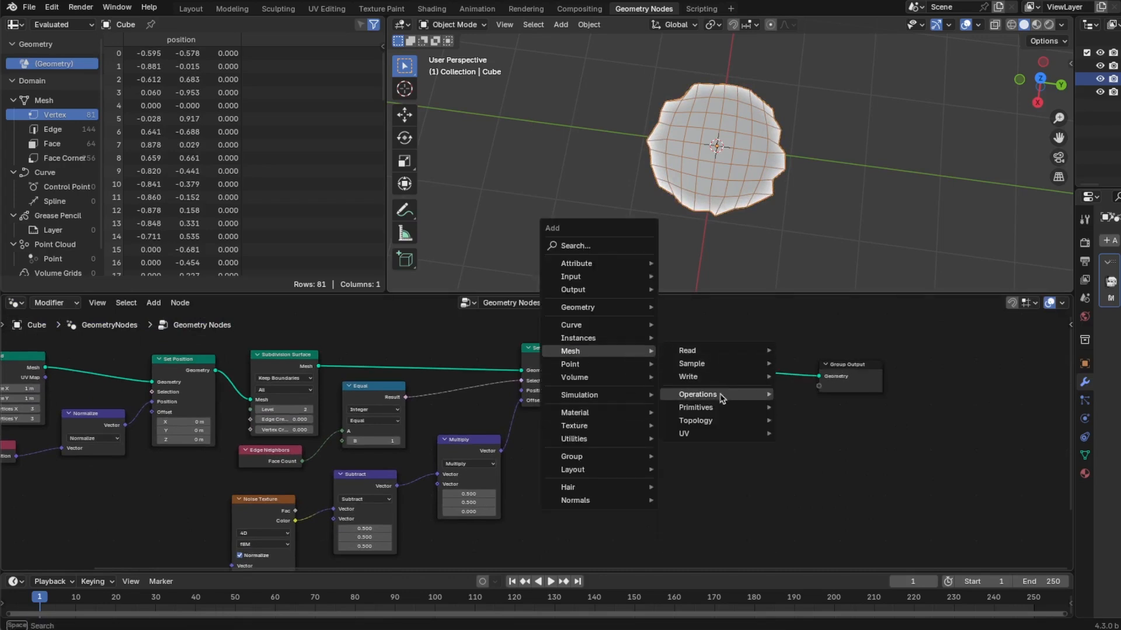
mouse_move(724, 396)
click(820, 434)
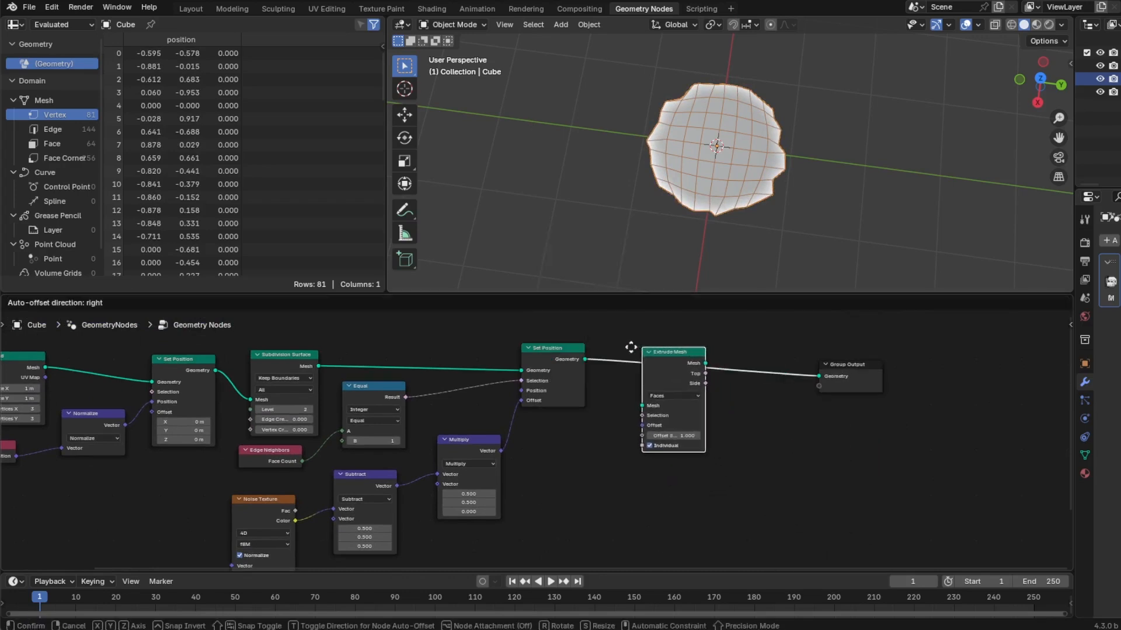
click(689, 418)
- Try Offset Scale values of 0.2 and 0.1 on the Extrude Mesh node
click(673, 436)
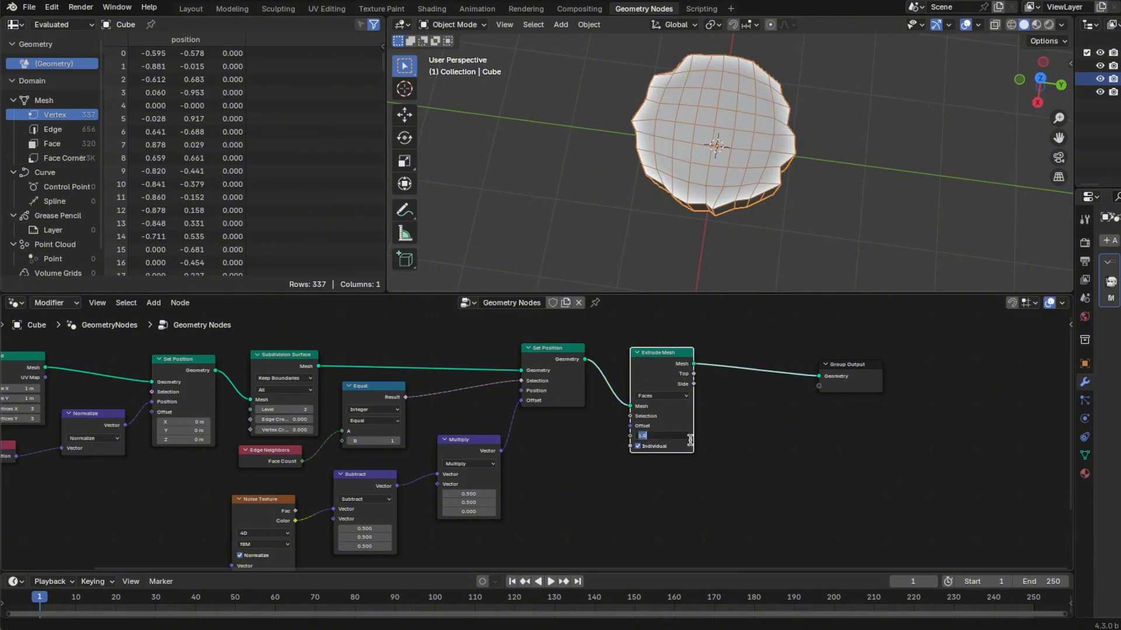
text(0.2)
key(Return)
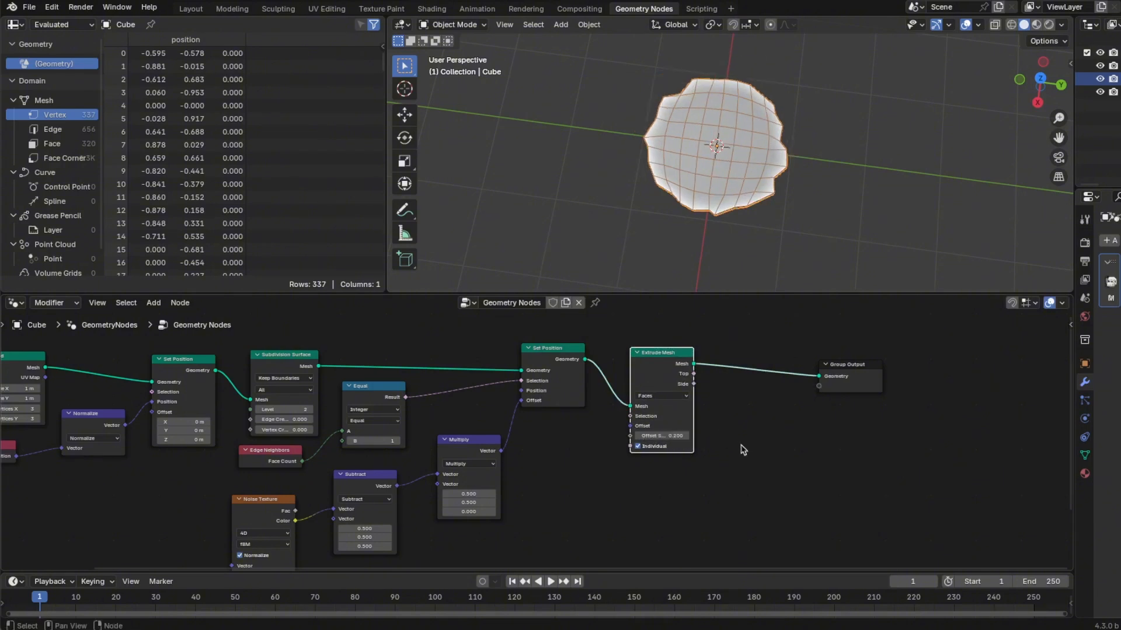
middle_drag(783, 292, 687, 333)
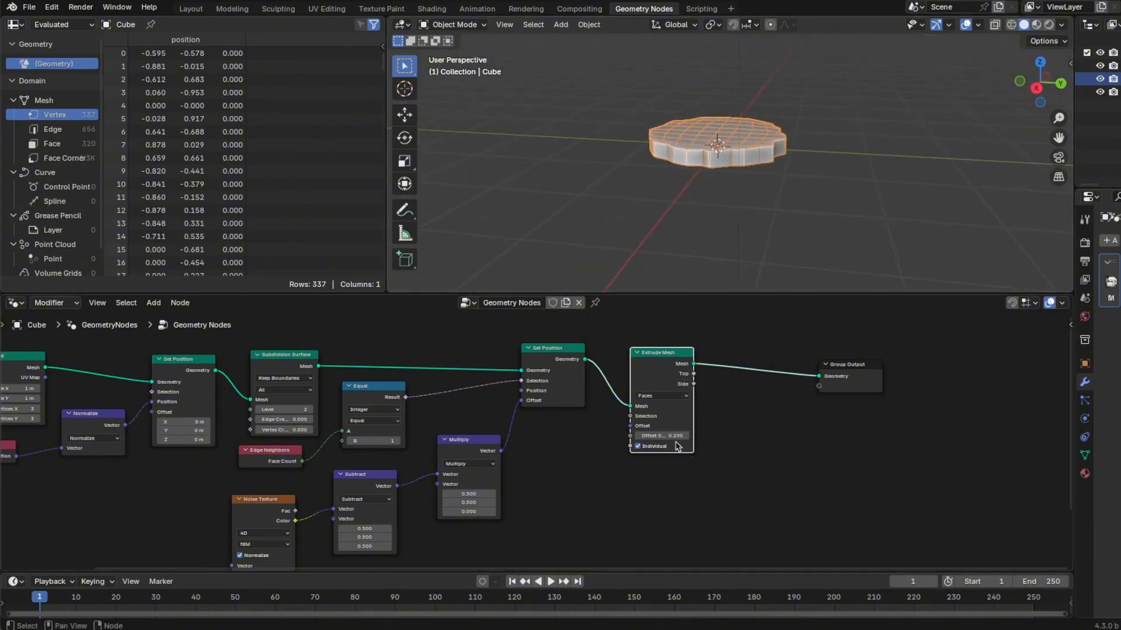
text(.1)
key(Return)
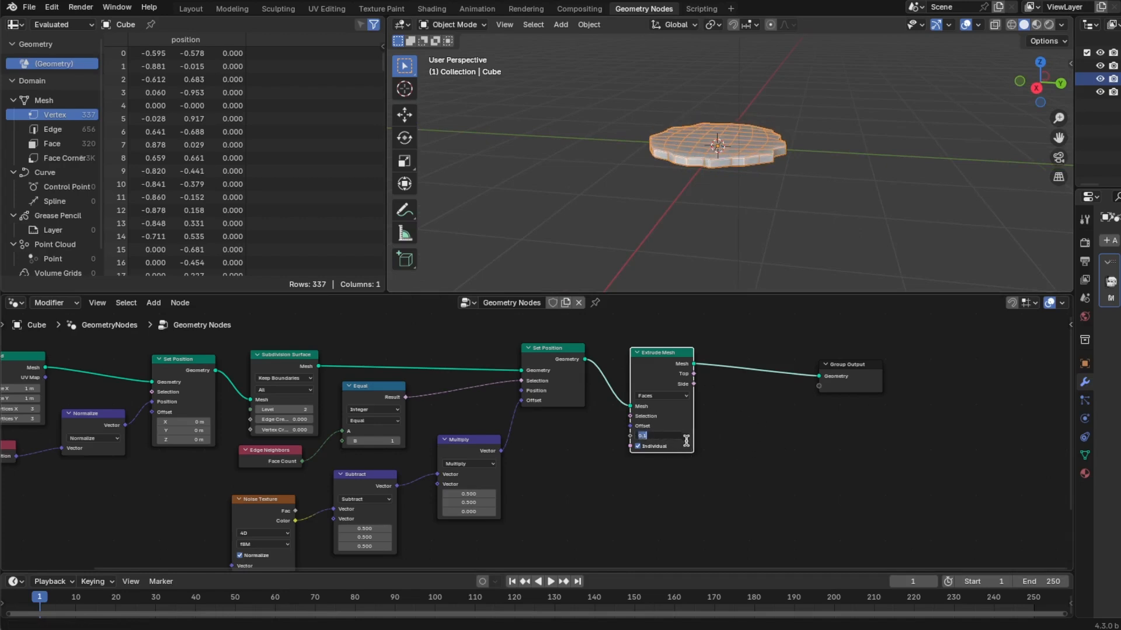
- Set the Extrude Mesh node's Offset Scale to 0.05
text(.05)
key(Return)
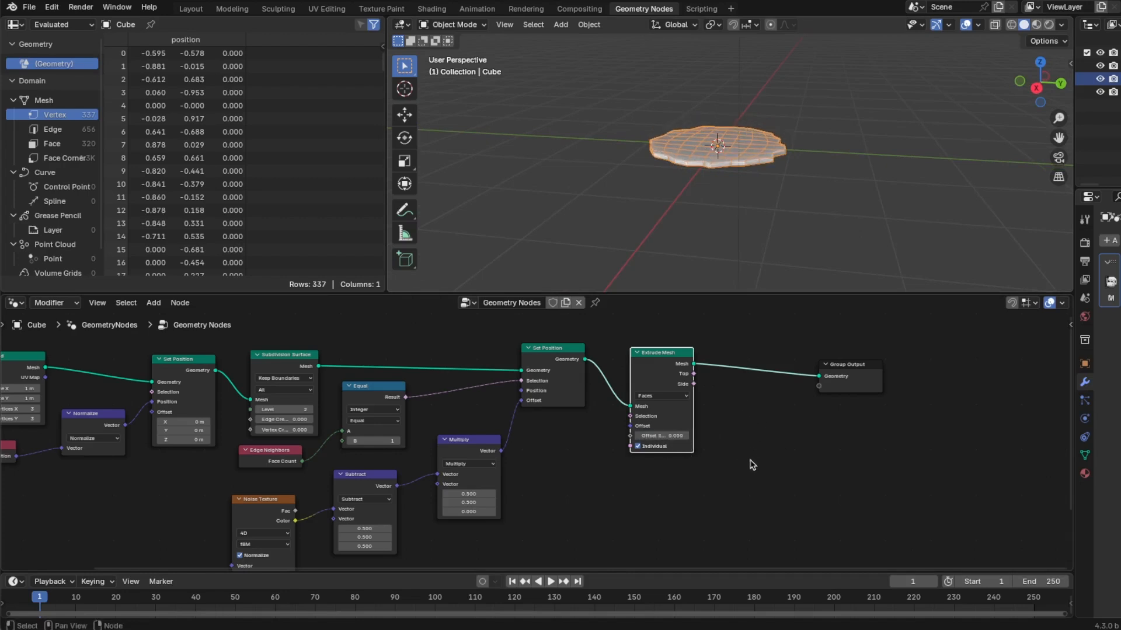
middle_drag(753, 203, 755, 272)
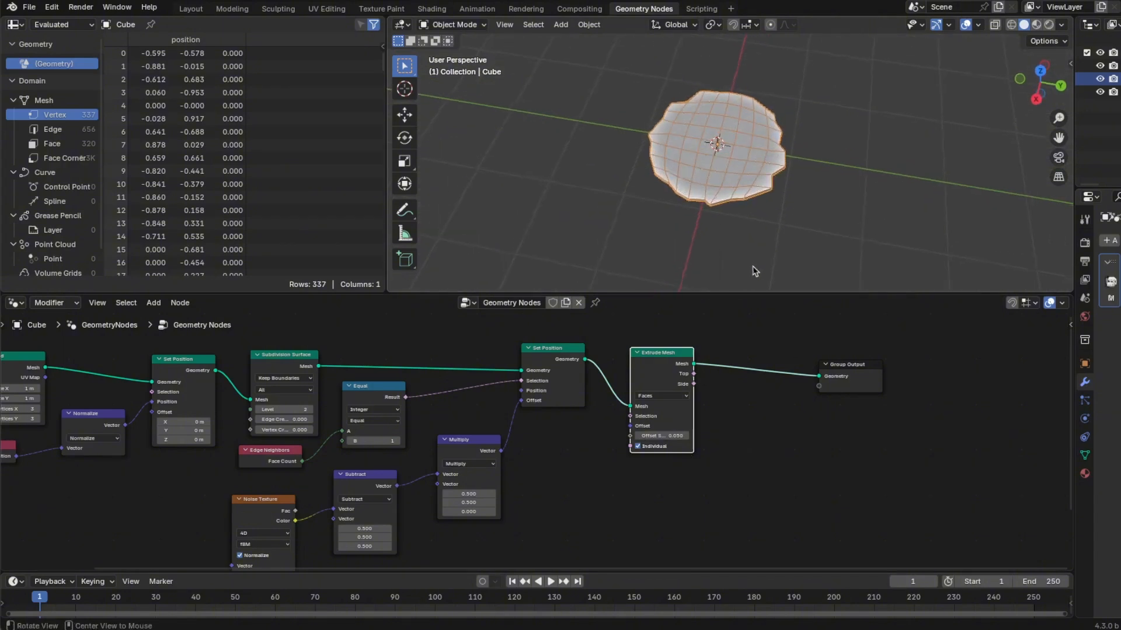
ctrl+middle_drag(762, 448, 768, 382)
scroll(797, 257, up, 4)
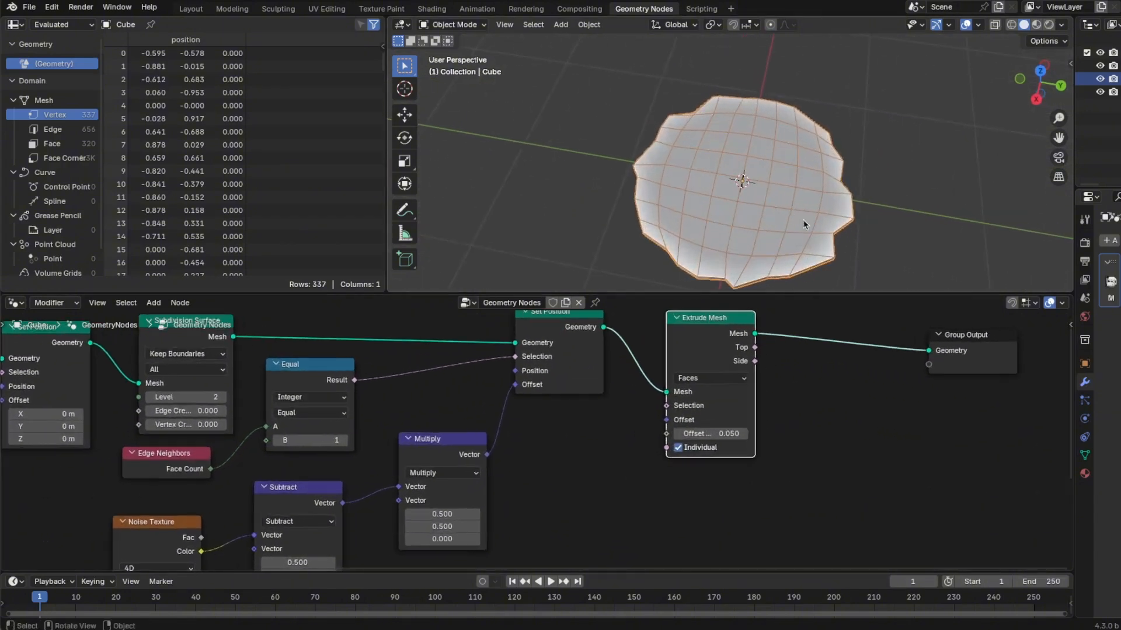
mouse_move(805, 264)
middle_down()
mouse_move(795, 193)
mouse_move(783, 261)
middle_up()
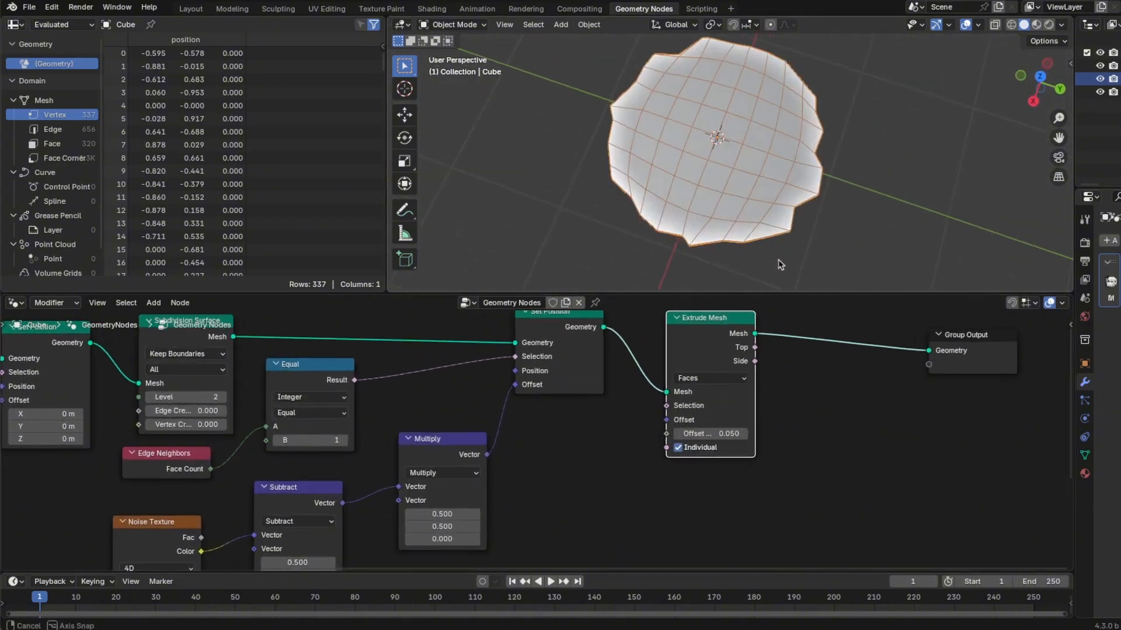
- Set the Extrude Mesh node's Offset Scale to 0.03
ctrl+middle_drag(831, 432, 724, 459)
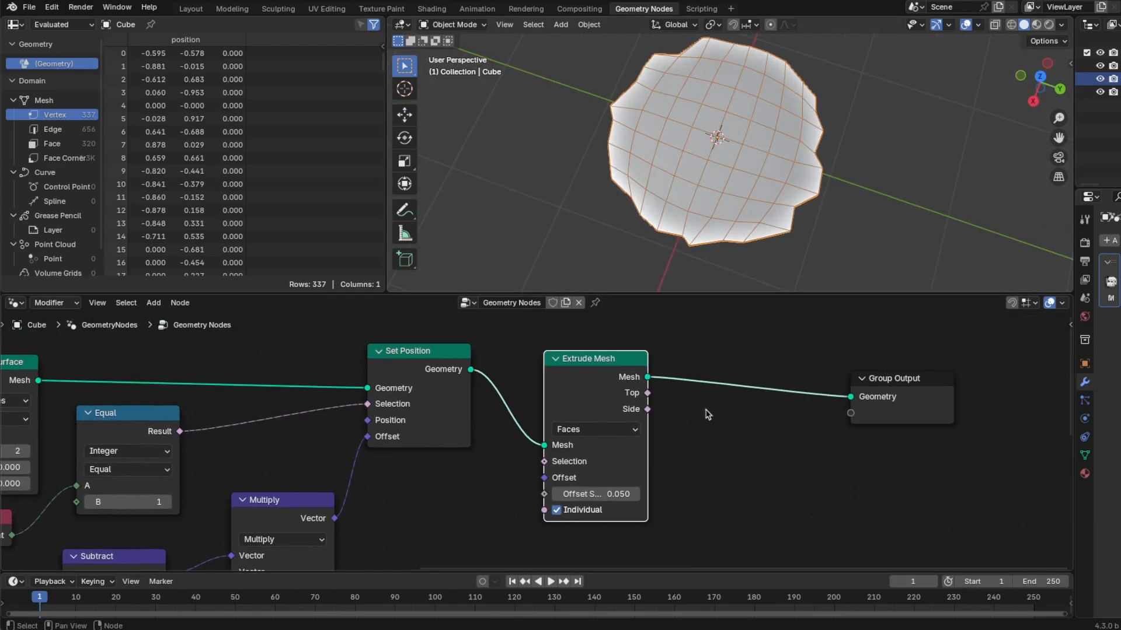
click(642, 494)
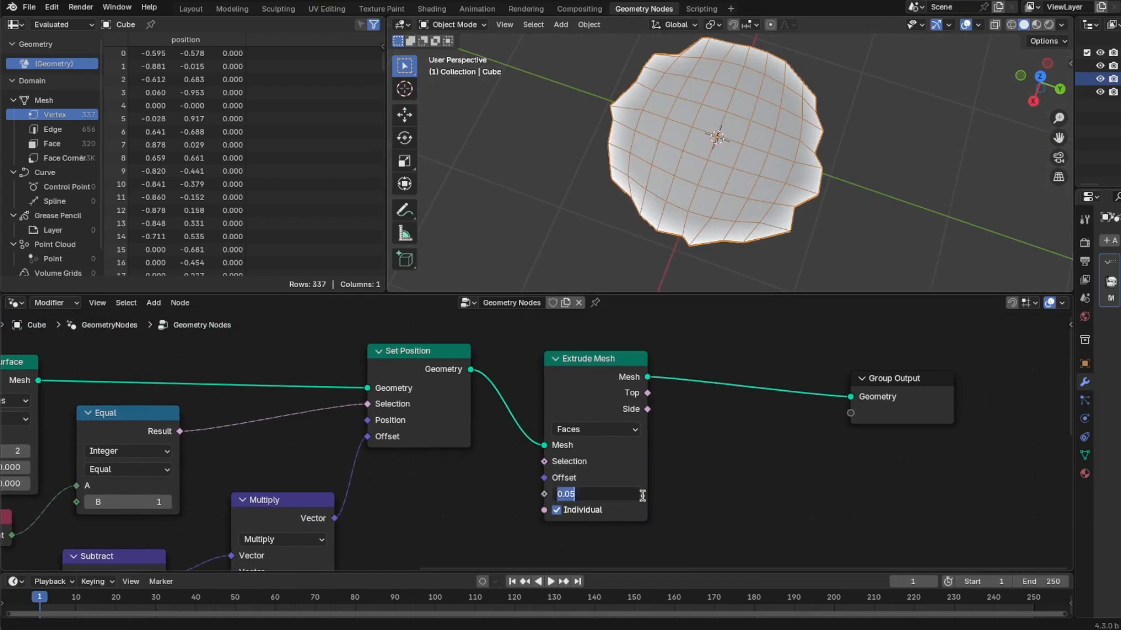
text(.03)
key(Return)
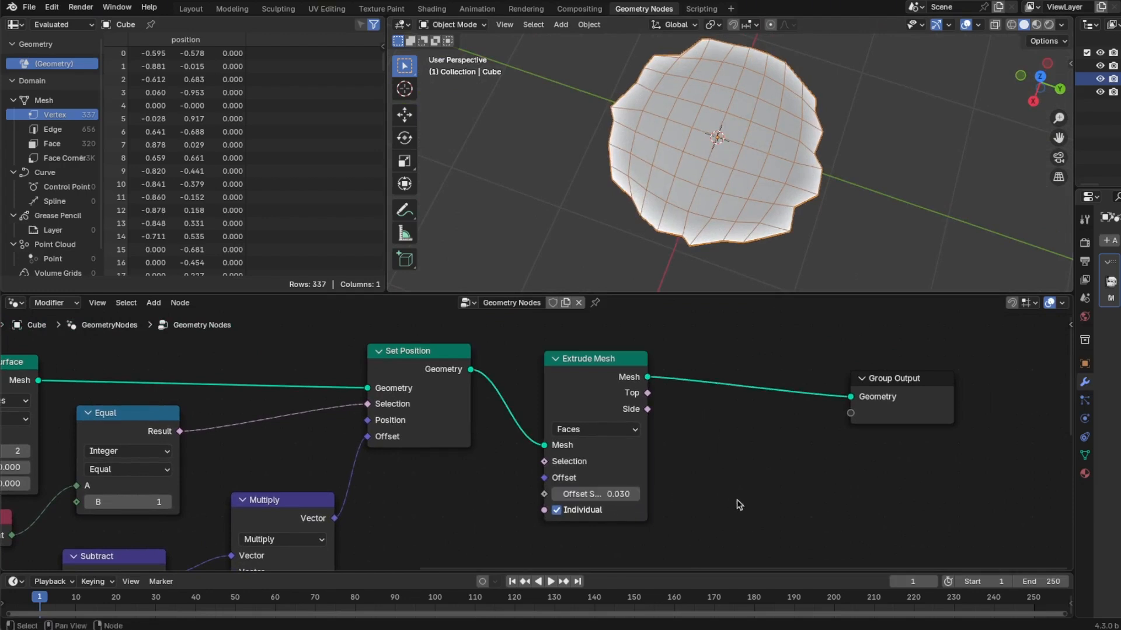
- Duplicate the Extrude Mesh node and insert the copy between the original and the Group Output
click(590, 359)
key(shift+d)
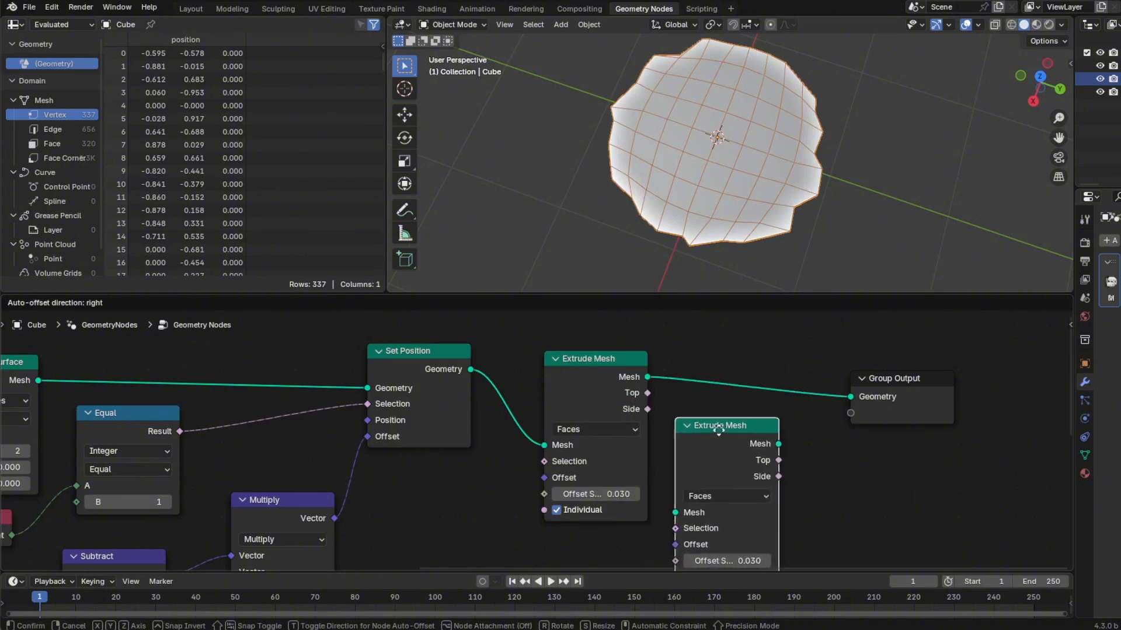
click(722, 434)
drag(724, 430, 737, 369)
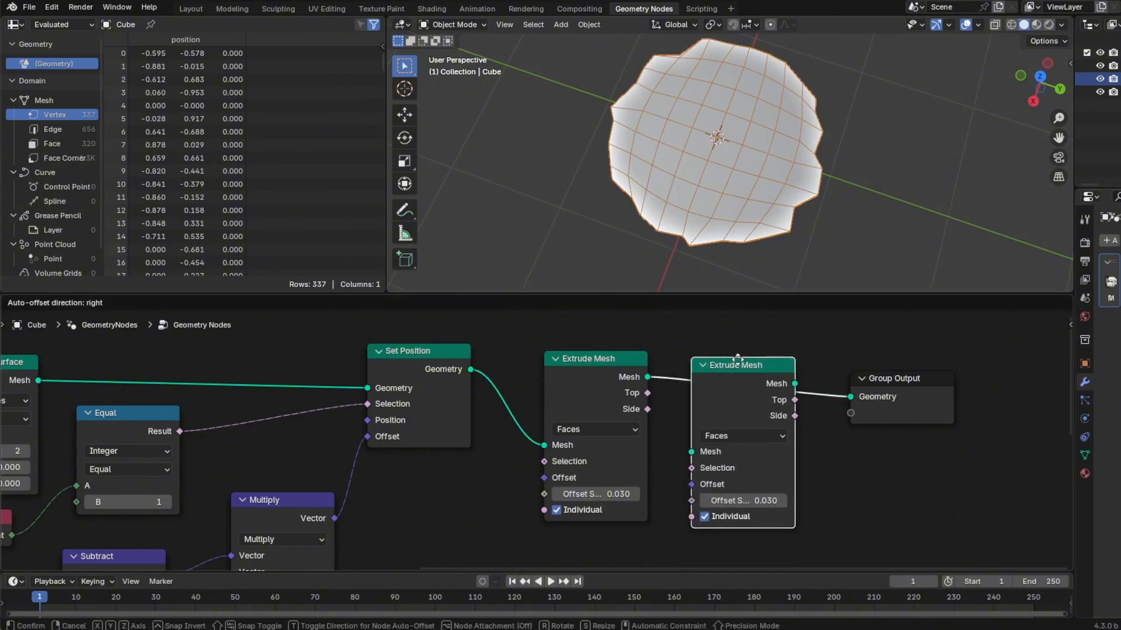
- Connect the first Extrude Mesh's Top output to the copy's Selection and set the copy's Offset Scale to 0
drag(647, 393, 691, 468)
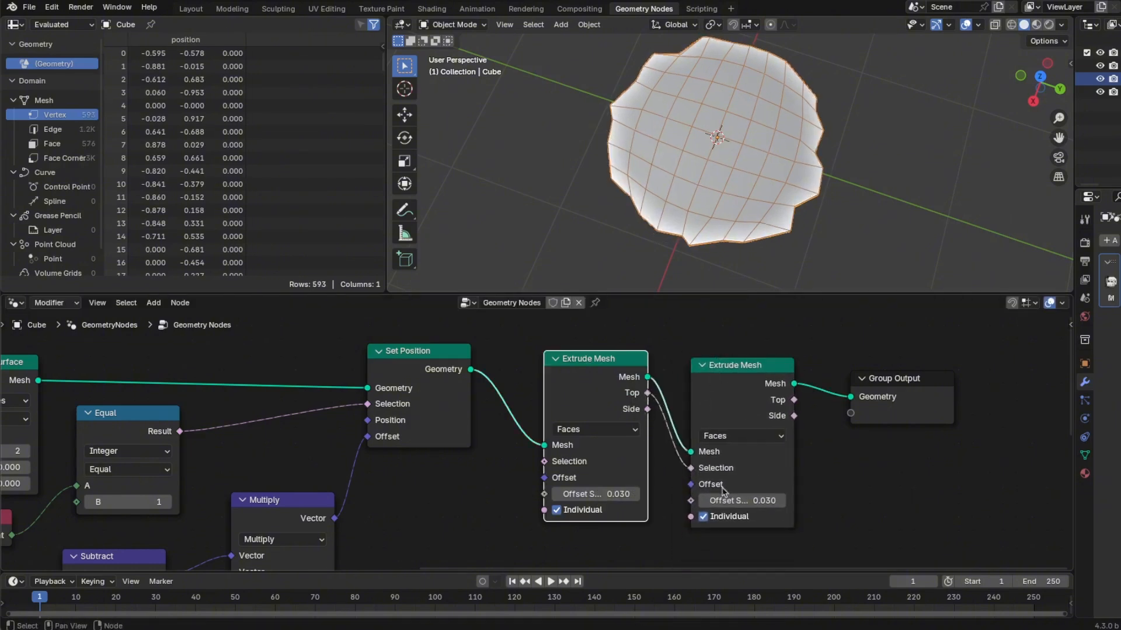
click(755, 500)
key(Return)
click(872, 466)
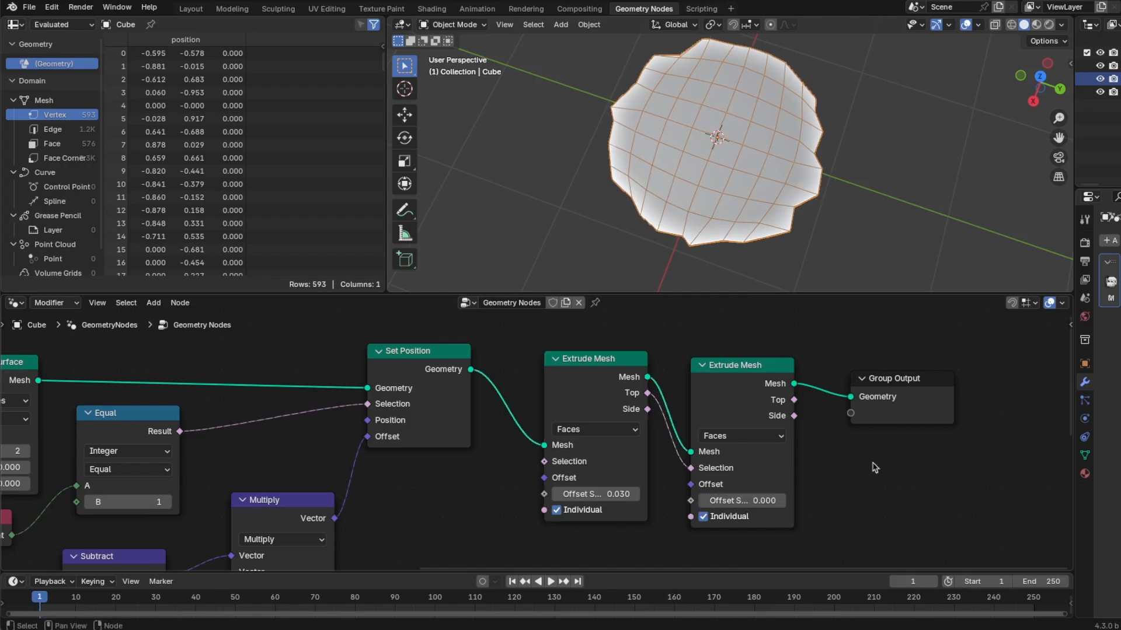
- Move the Group Output node away and insert a Scale Elements node between it and the second Extrude Mesh
drag(933, 388, 1021, 384)
key(shift+a)
mouse_move(848, 440)
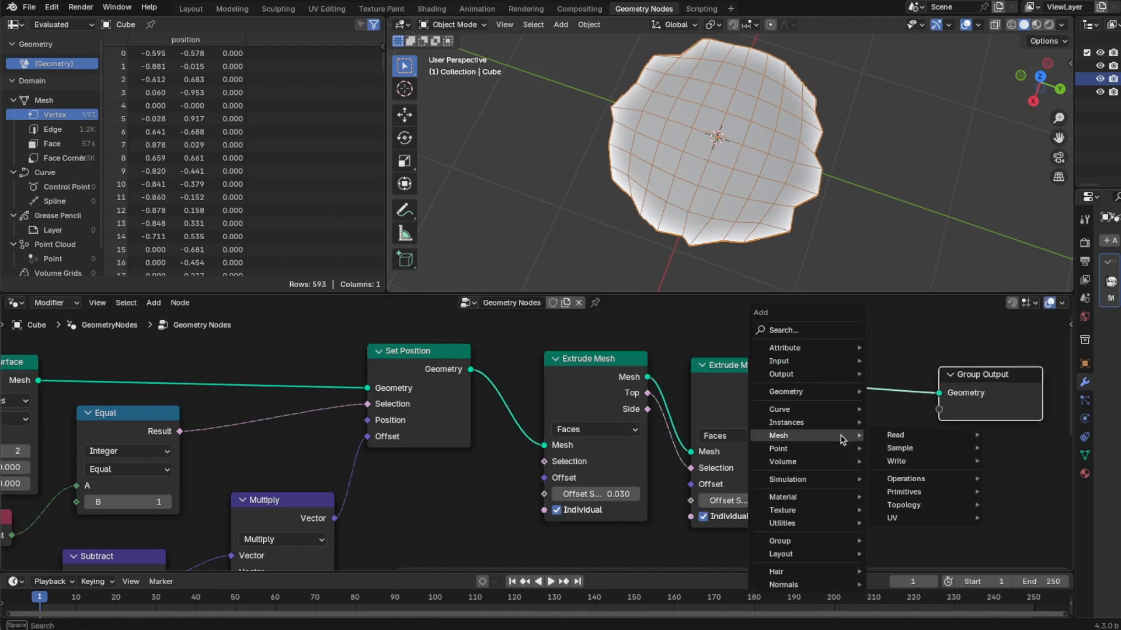
mouse_move(911, 479)
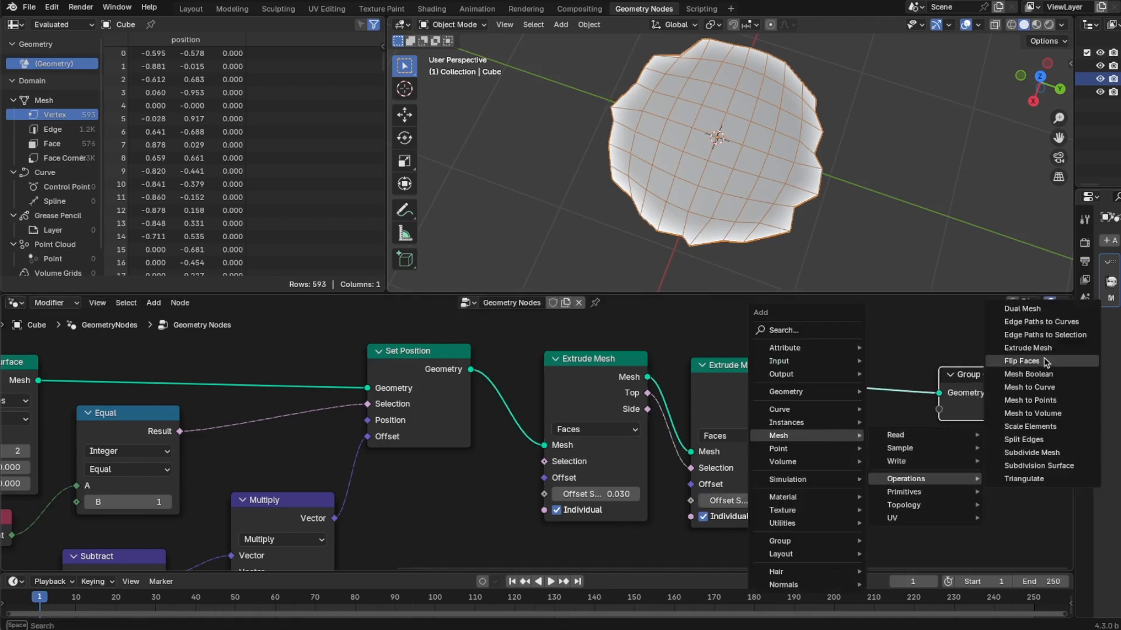
click(1029, 426)
click(833, 357)
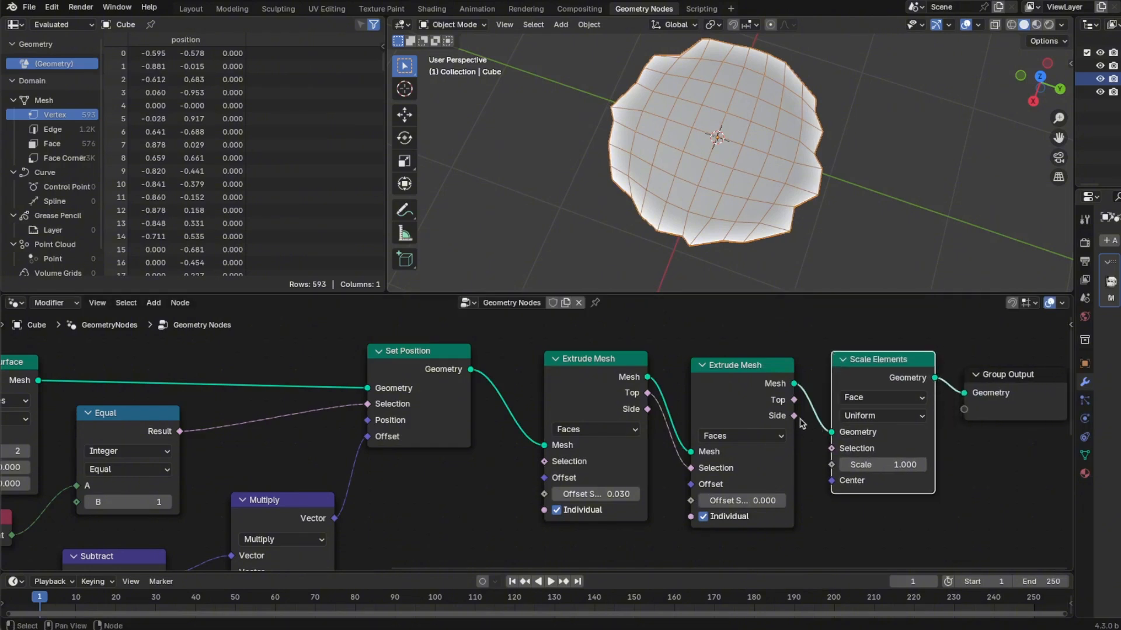
- Connect the second Extrude Mesh's Top output to the Scale Elements node's Selection and lower its Scale to 0.8
drag(793, 416, 800, 417)
click(843, 467)
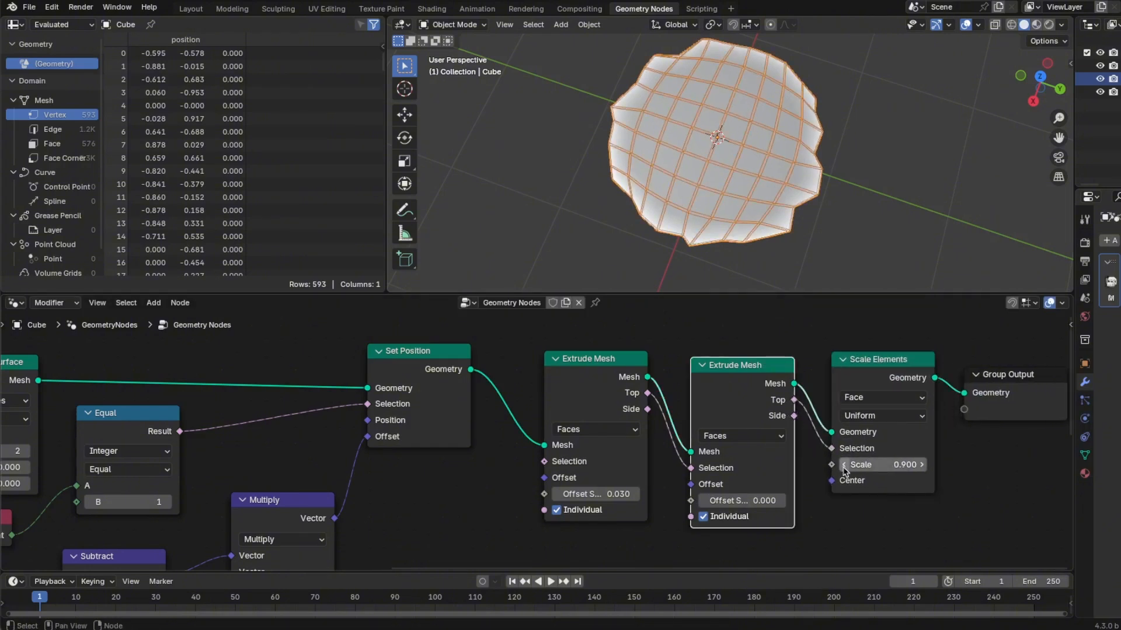
click(844, 467)
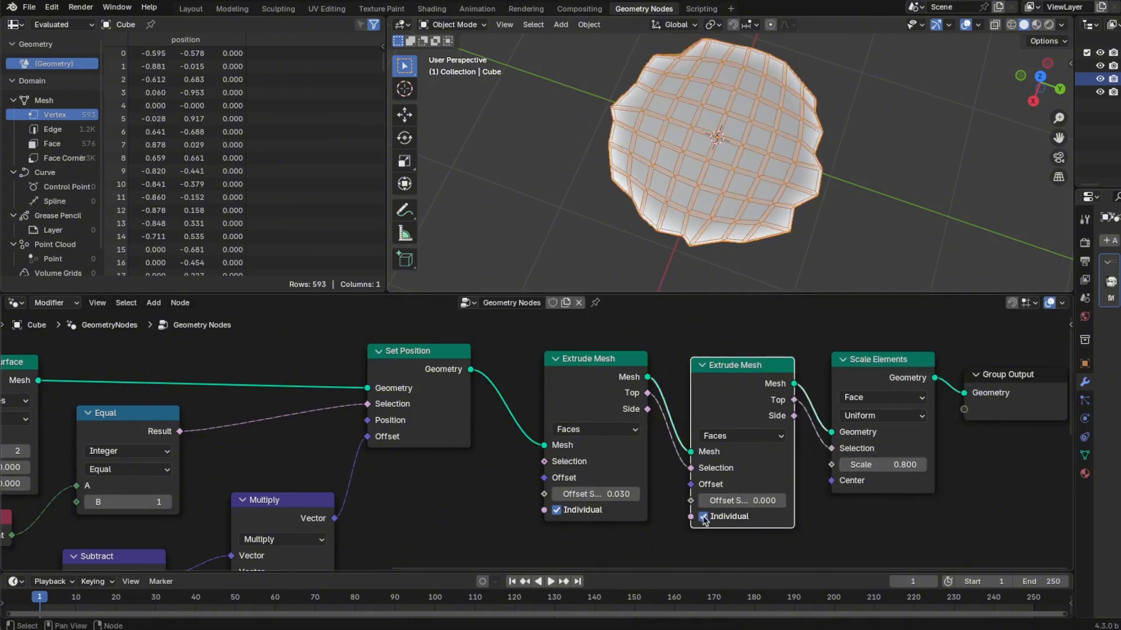
- Turn off Individual on both Extrude Mesh nodes, try a Scale Elements Scale of 0.6, and set it to 0.9
click(556, 510)
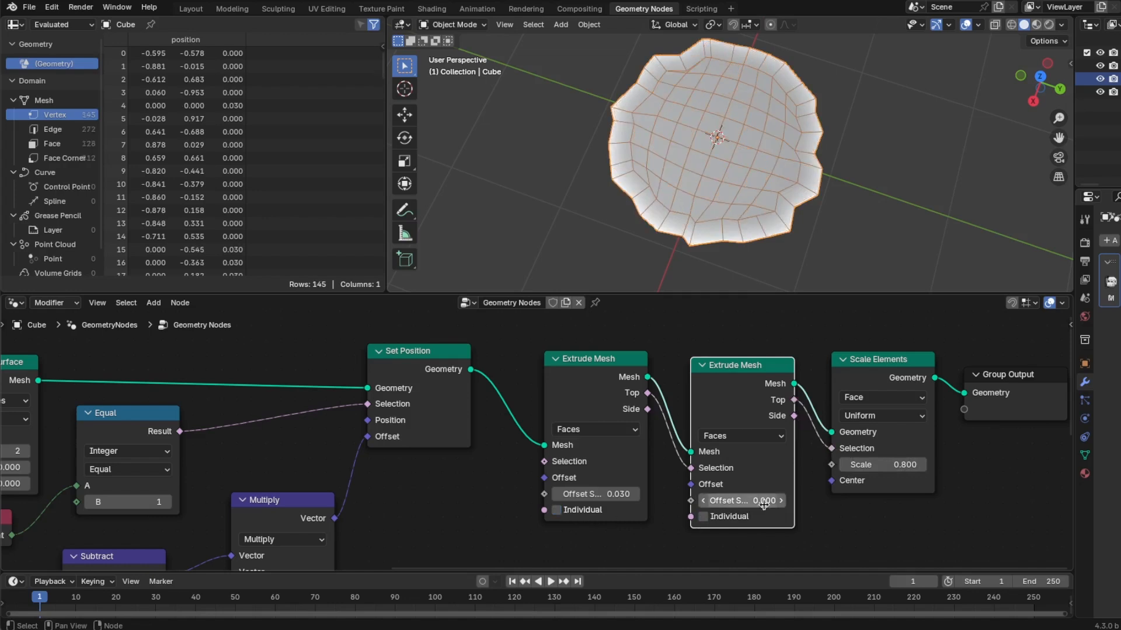
click(849, 470)
click(851, 470)
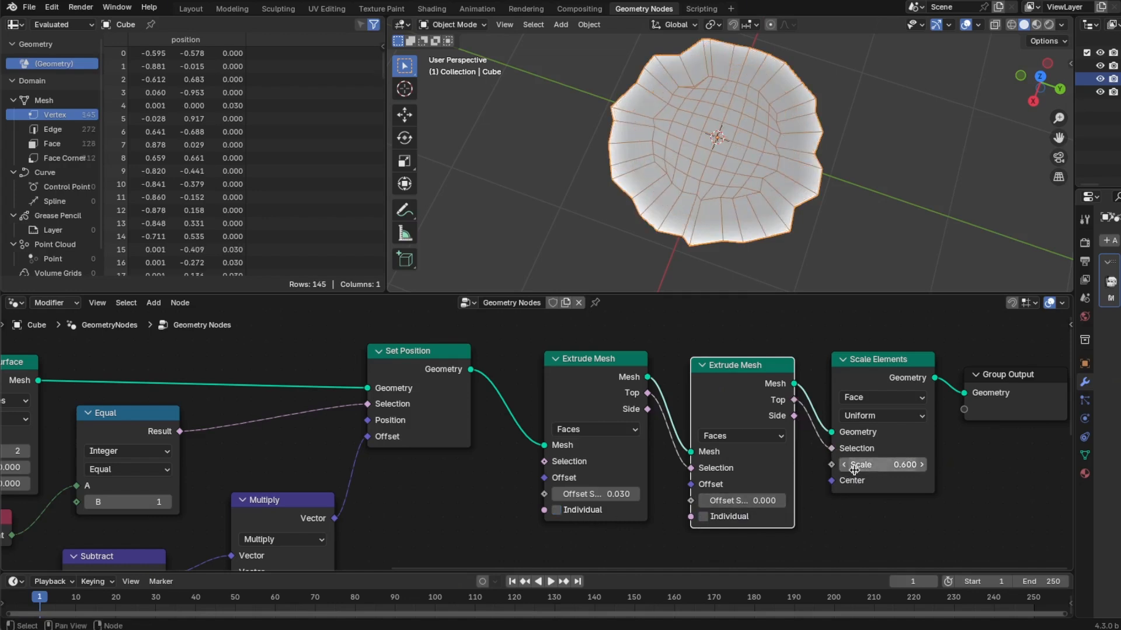
click(922, 466)
click(922, 465)
click(923, 465)
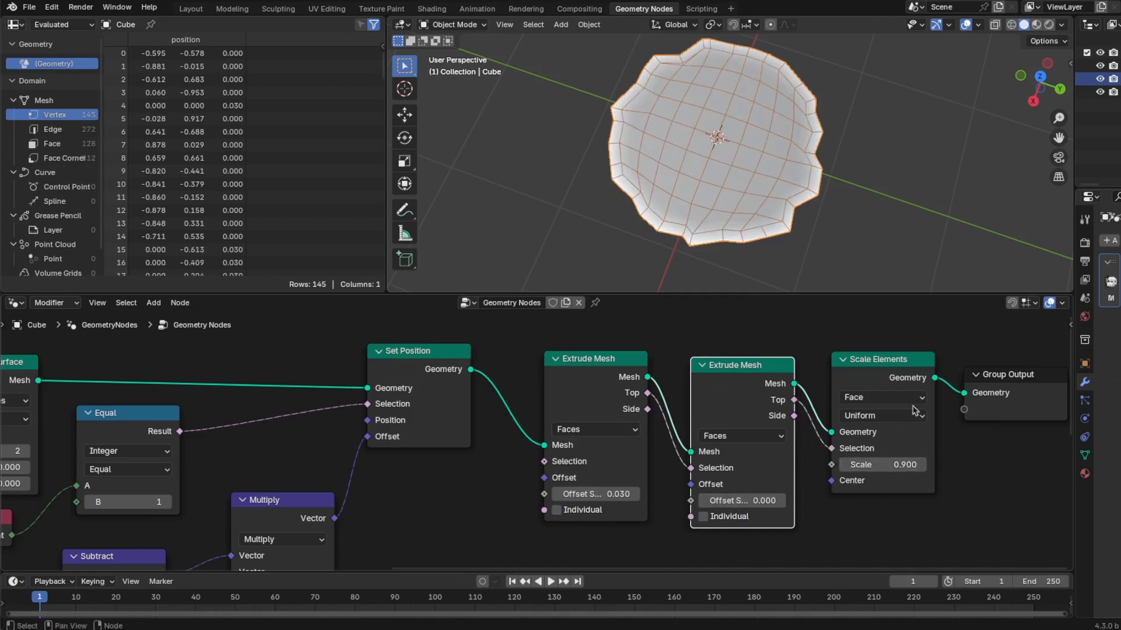
- Try an Offset Scale of 0.1 on the second Extrude Mesh node and set it to 0.03
middle_drag(771, 210, 777, 189)
click(782, 501)
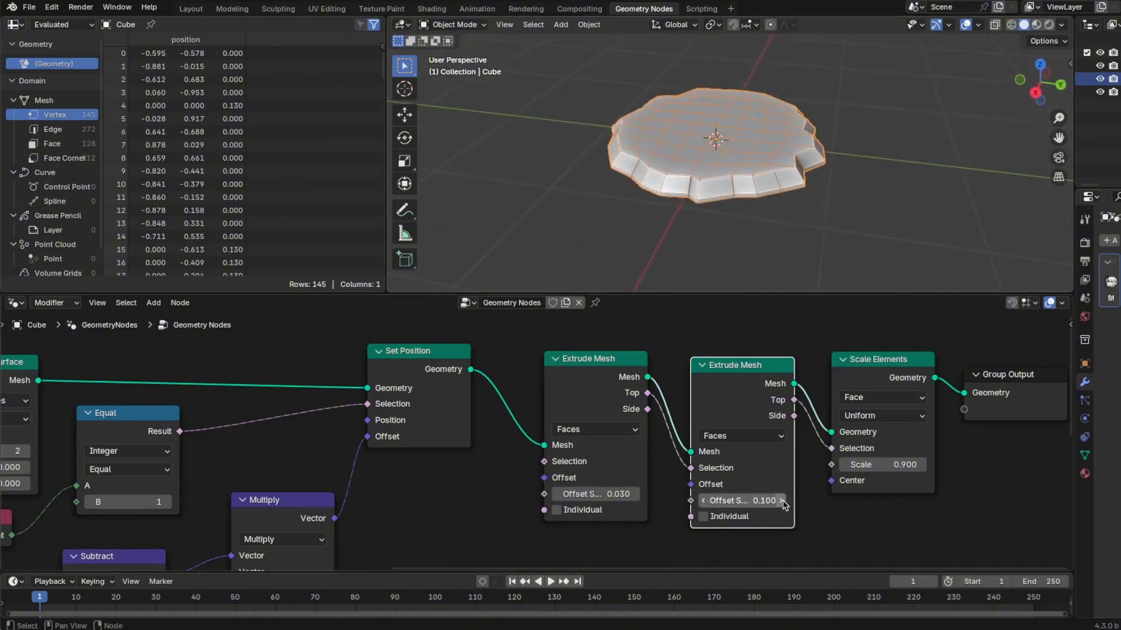
middle_drag(805, 271, 812, 229)
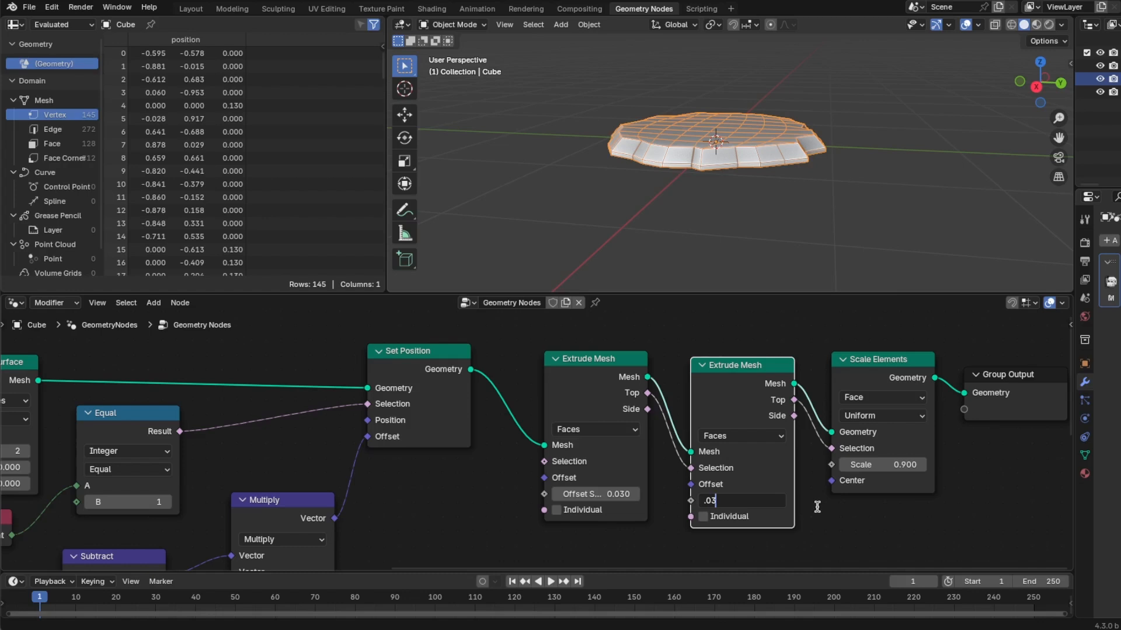
text(.03)
key(Return)
middle_drag(817, 274, 796, 234)
- Insert a Join Geometry node before the Group Output and connect the second Set Position's Geometry output to it
scroll(803, 538, down, 2)
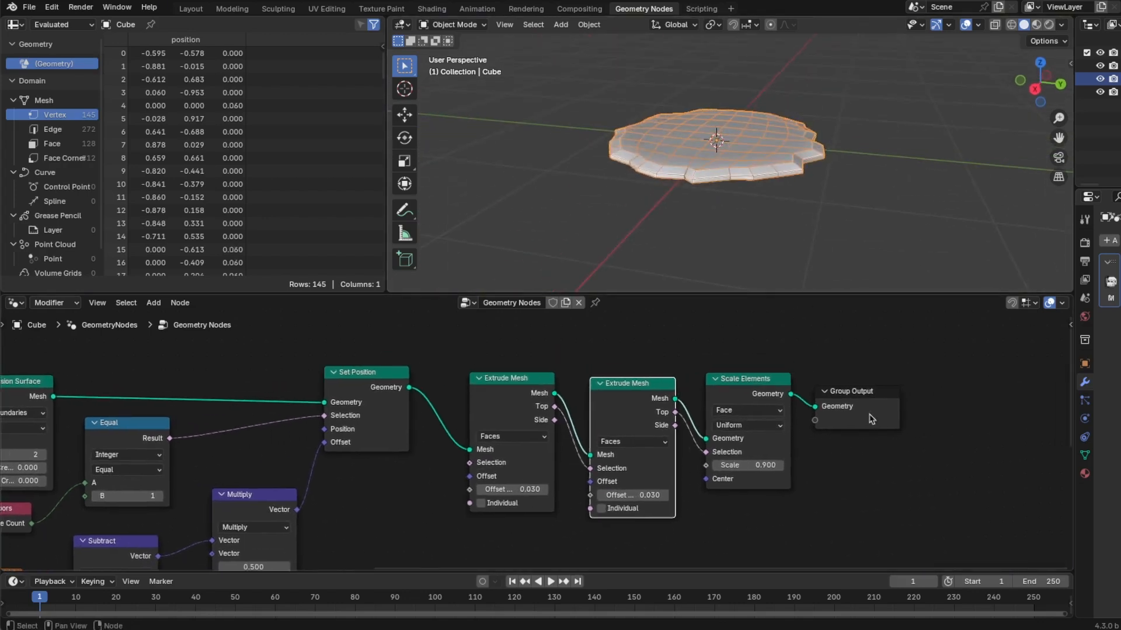
drag(871, 419, 992, 388)
scroll(963, 409, down, 3)
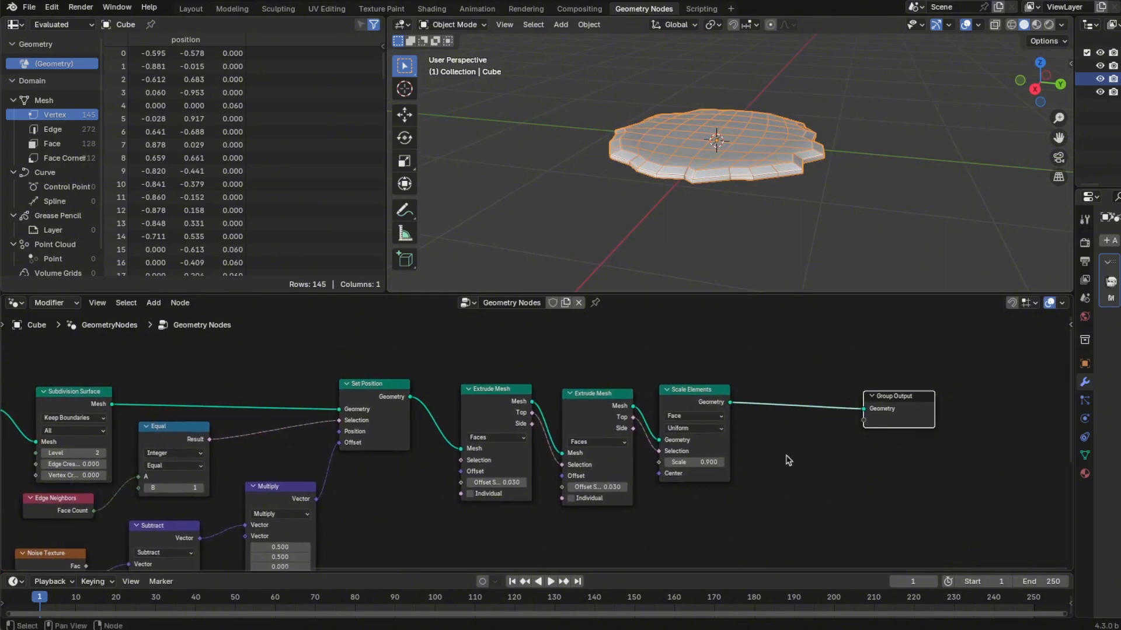
key(shift+a)
mouse_move(777, 416)
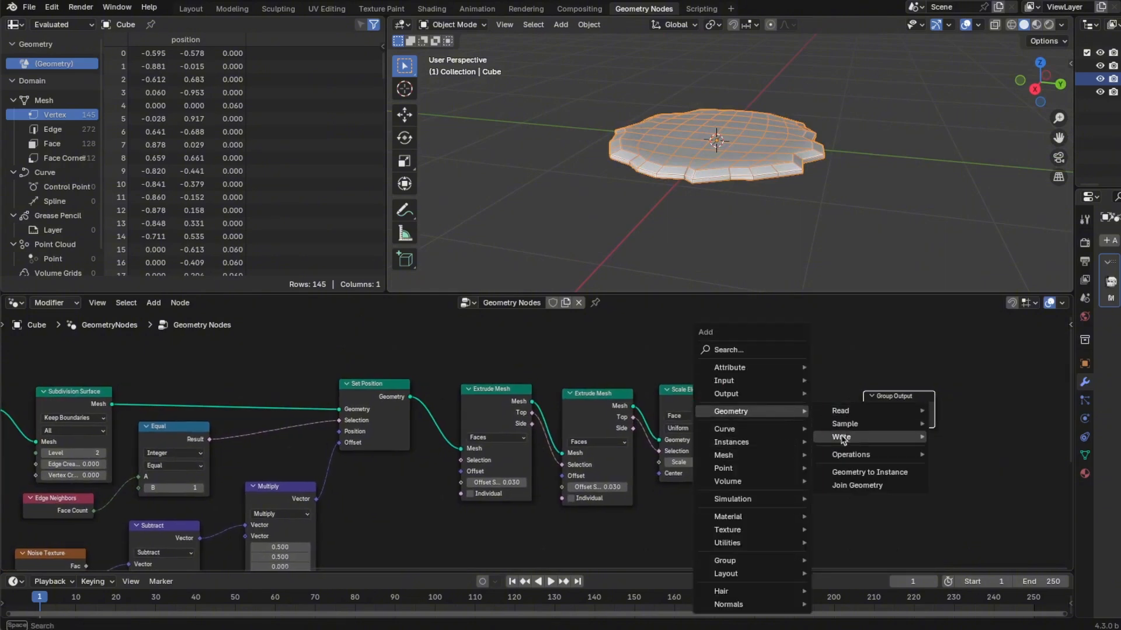
click(857, 485)
click(778, 385)
drag(411, 397, 418, 396)
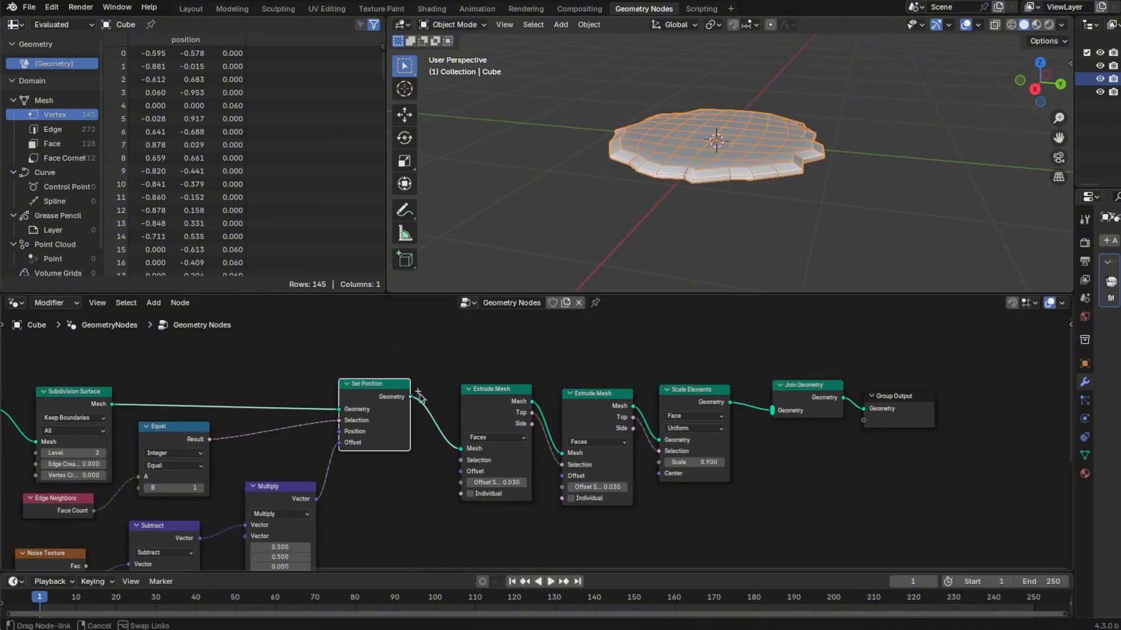
middle_drag(789, 196, 761, 231)
- Make room before the Group Output and insert a Subdivision Surface node after the Join Geometry node
ctrl+middle_drag(799, 495, 829, 464)
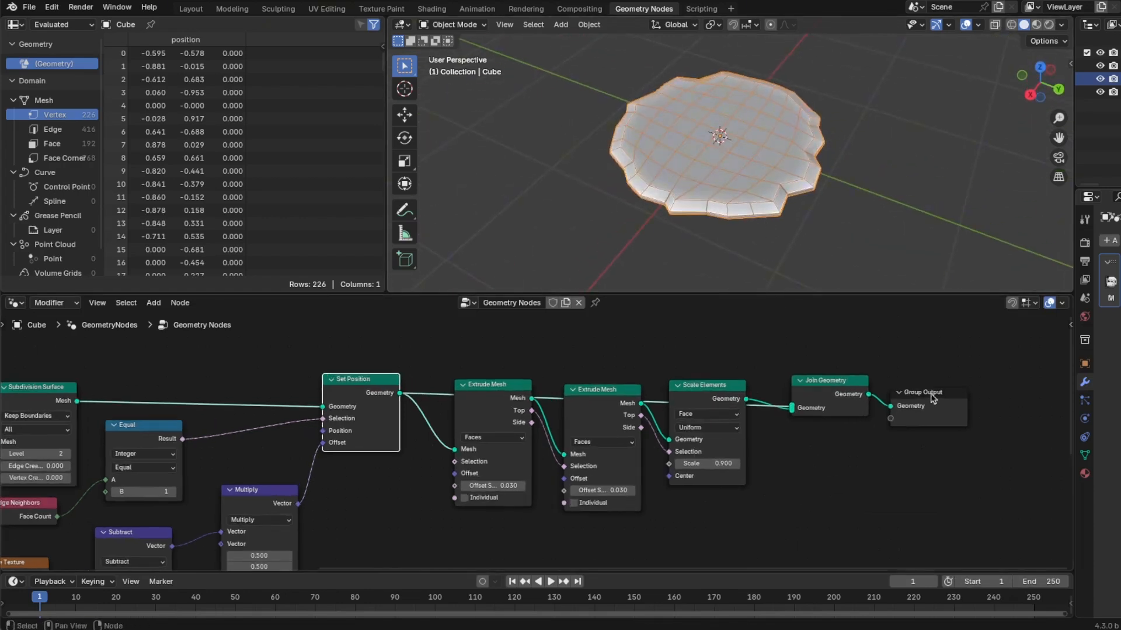
drag(933, 397, 1047, 394)
ctrl+middle_drag(875, 442, 830, 462)
key(shift+a)
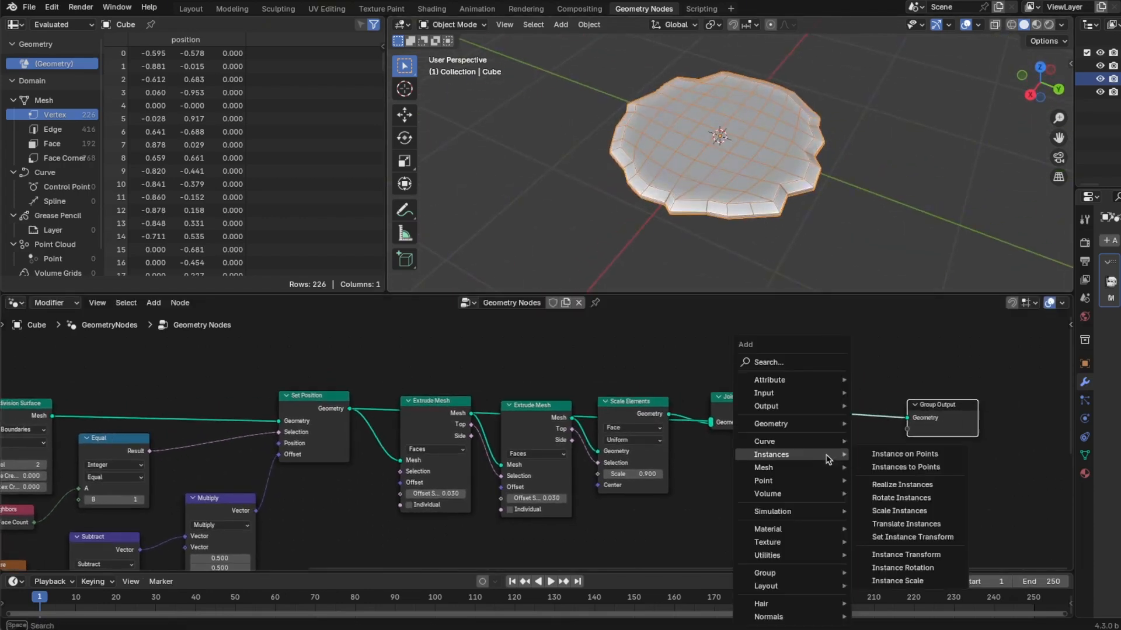
mouse_move(826, 469)
mouse_move(914, 515)
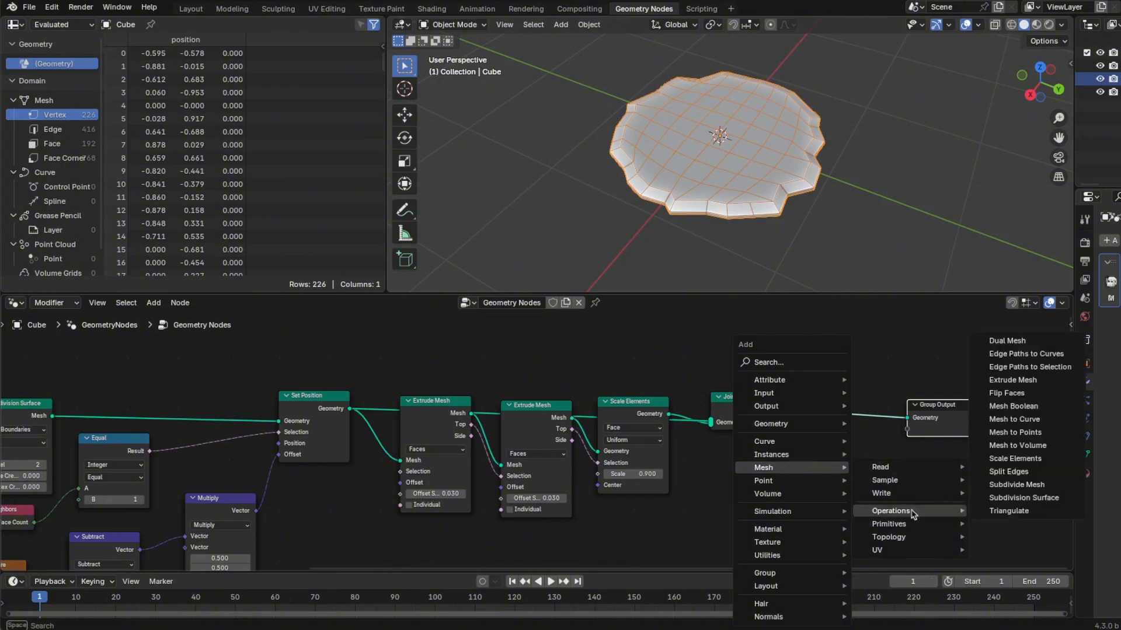
click(1023, 497)
click(812, 391)
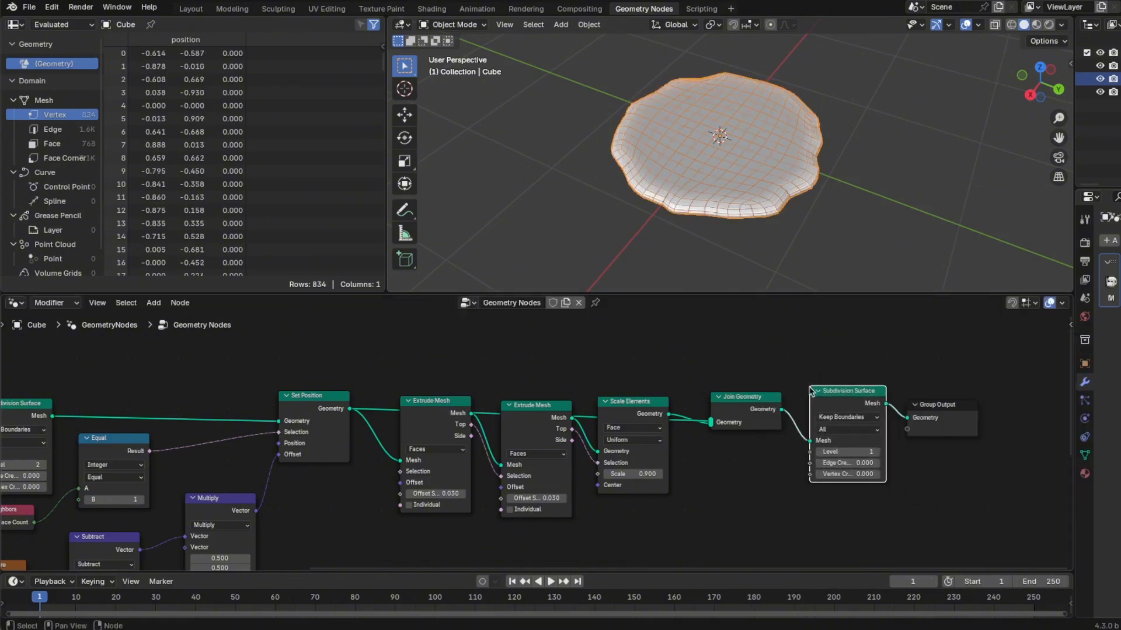
middle_drag(756, 215, 755, 262)
- Move the Noise Texture node slightly upward in the node tree
scroll(664, 491, down, 2)
middle_drag(655, 515, 812, 458)
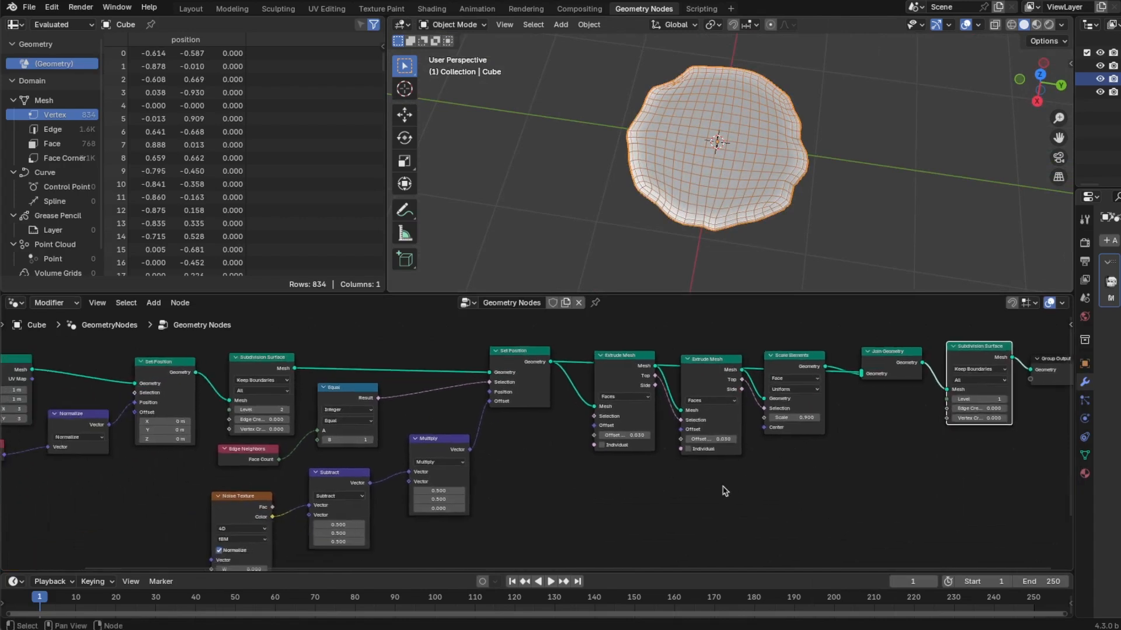
scroll(723, 492, down, 2)
mouse_move(706, 512)
middle_down()
mouse_move(674, 505)
mouse_move(721, 498)
mouse_move(686, 503)
middle_up()
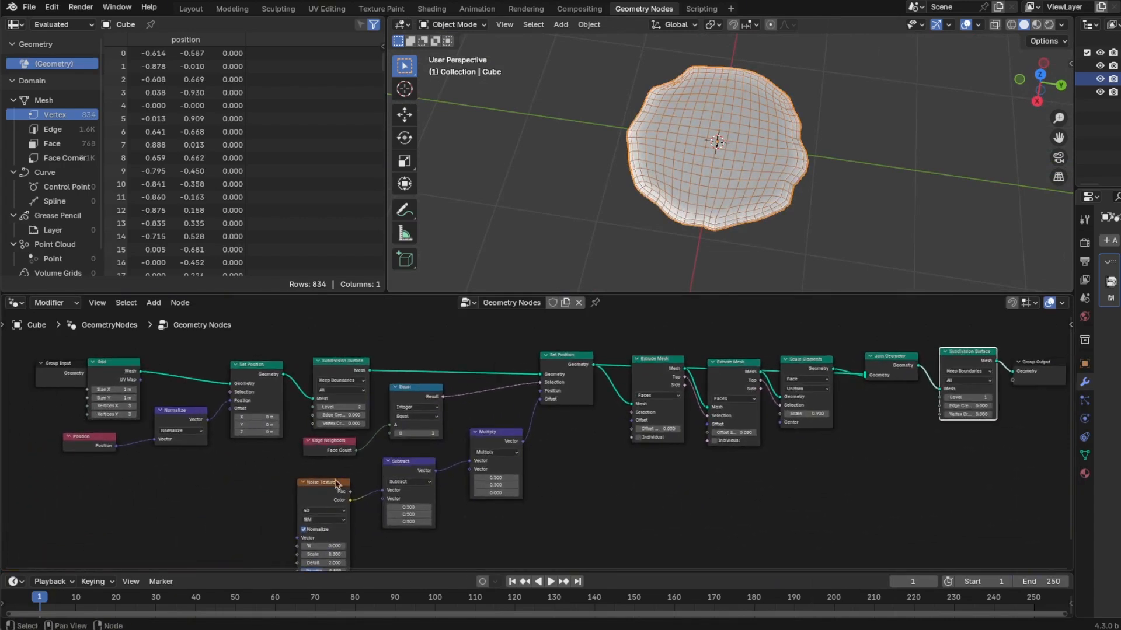
drag(337, 484, 338, 474)
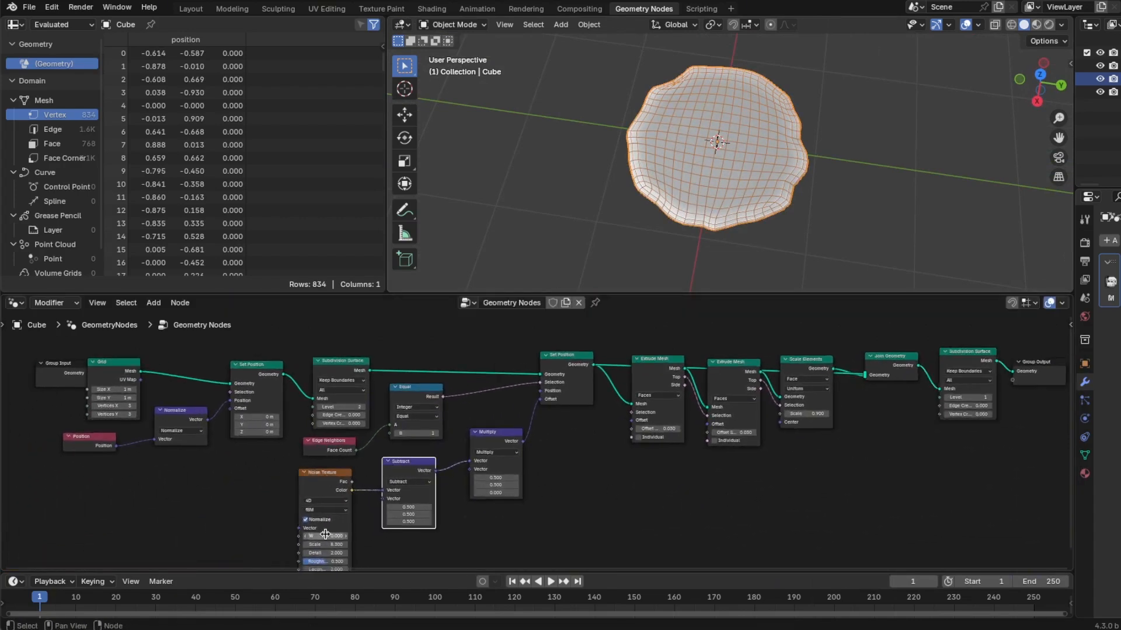
- Try several W values on the Noise Texture, keeping a raised value for the slab's outline and undoing the last trial
drag(320, 535, 337, 536)
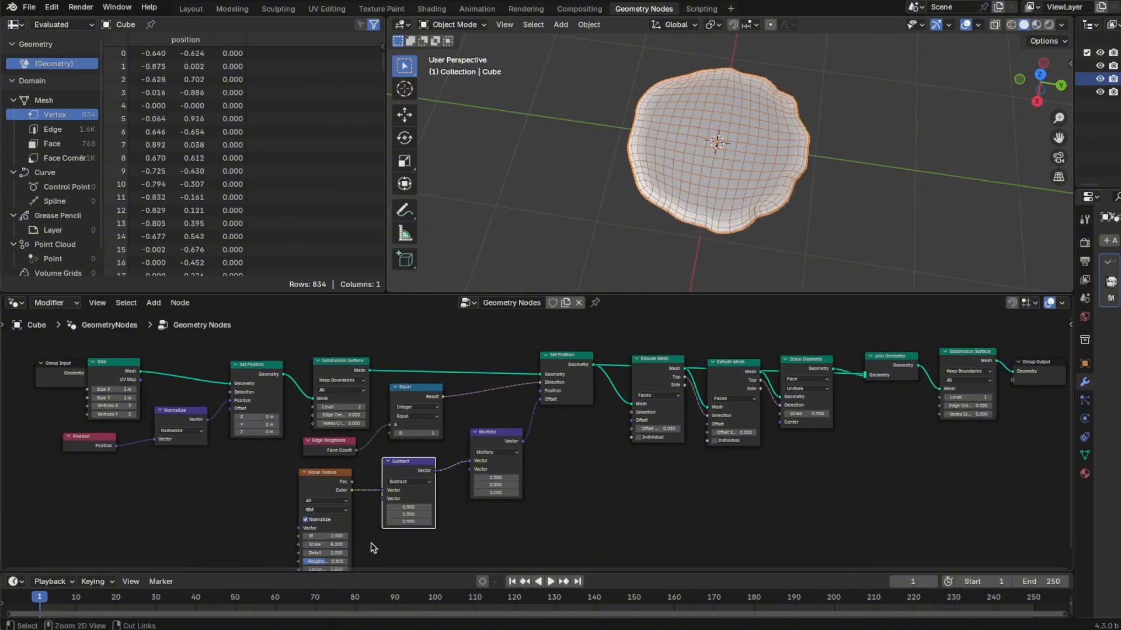
key(ctrl+z)
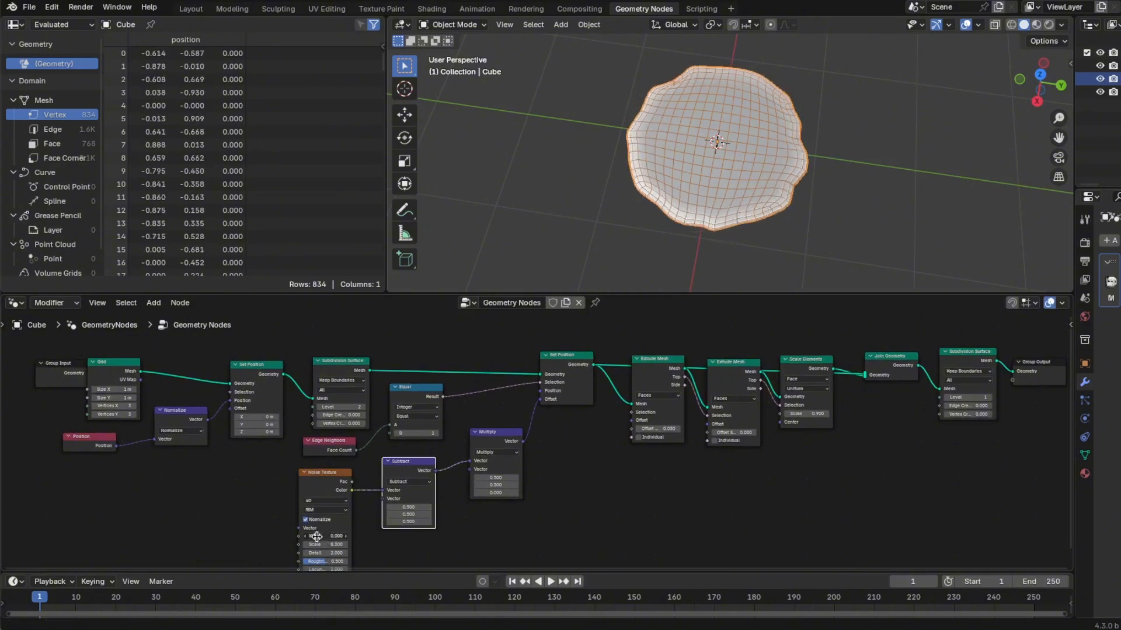
drag(315, 536, 327, 540)
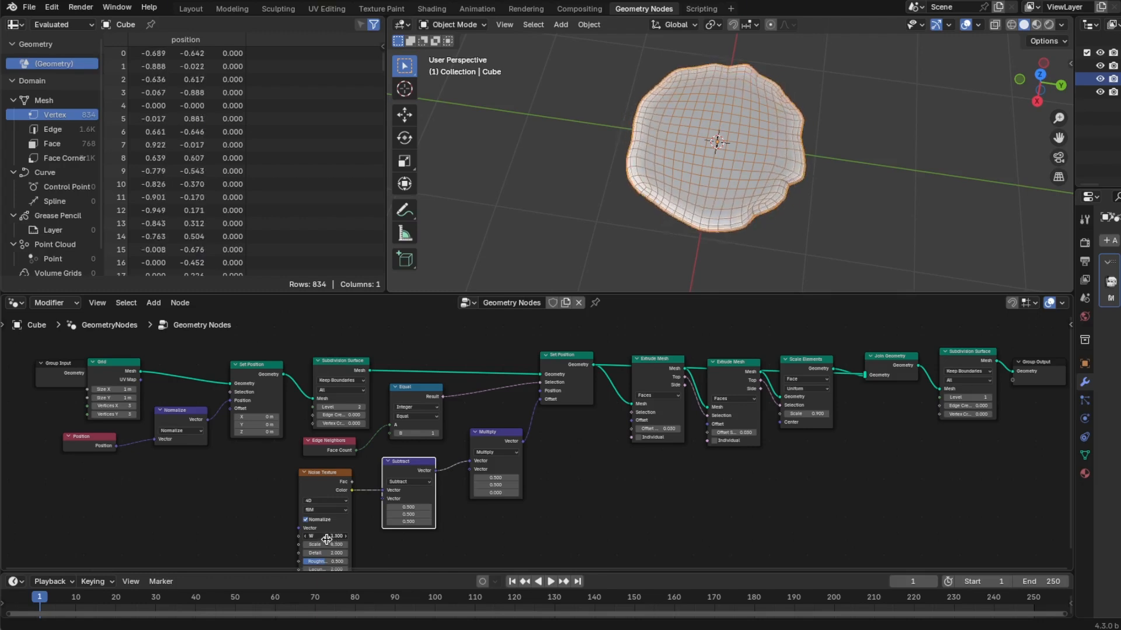
scroll(668, 507, down, 2)
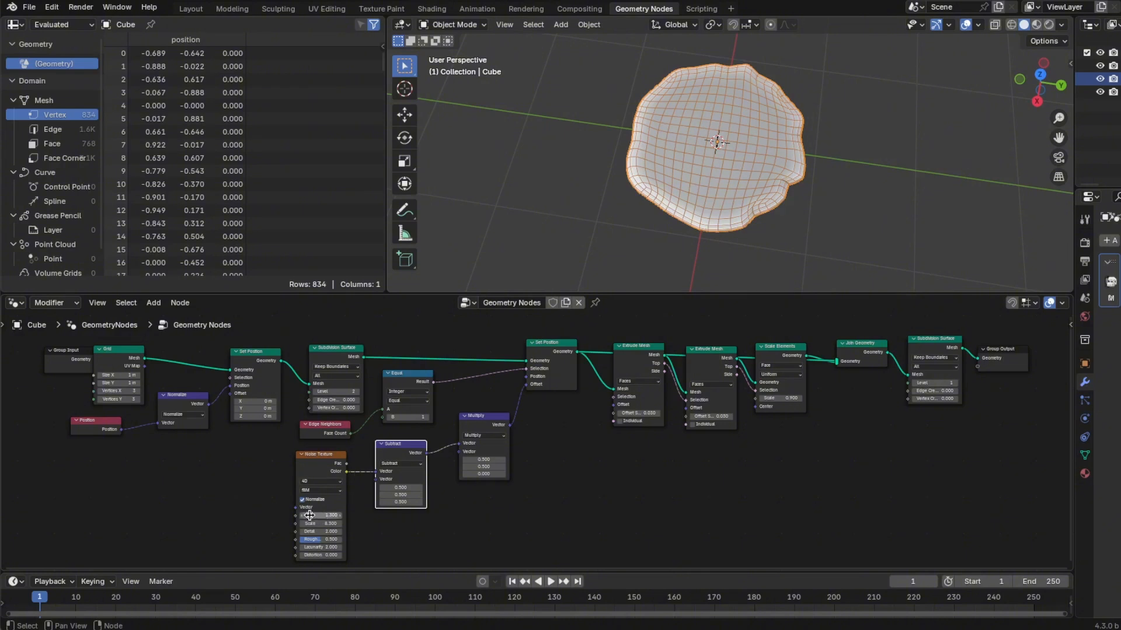
drag(310, 516, 329, 517)
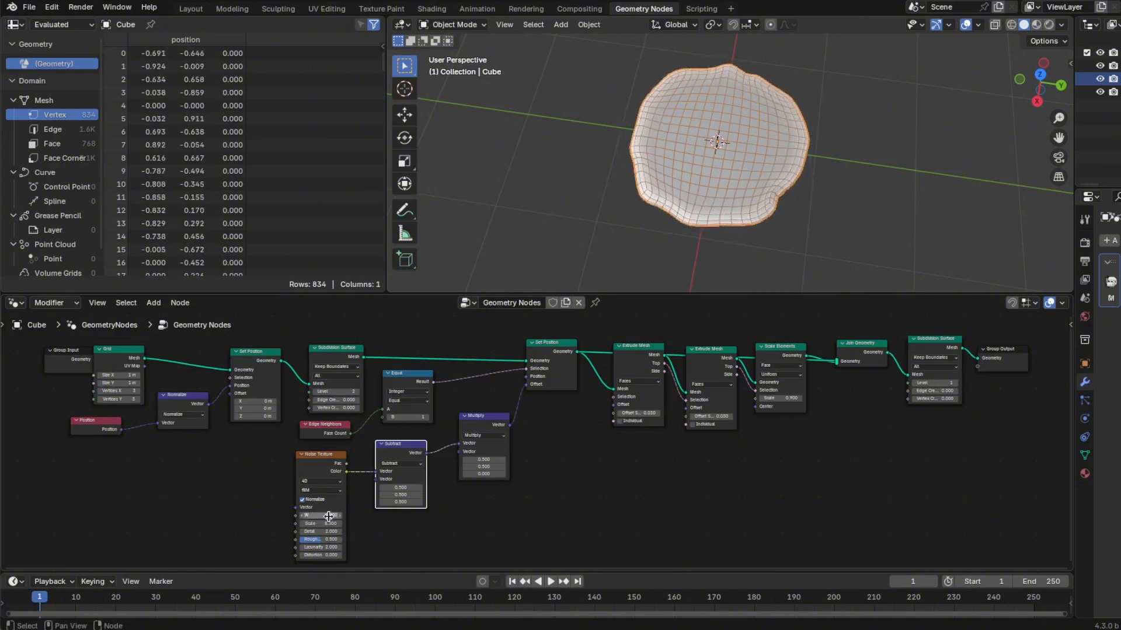
key(ctrl+z)
- Add a Scene Time node, connect its Seconds output to the Noise Texture's W input, and play the animation briefly
key(shift+a)
mouse_move(118, 387)
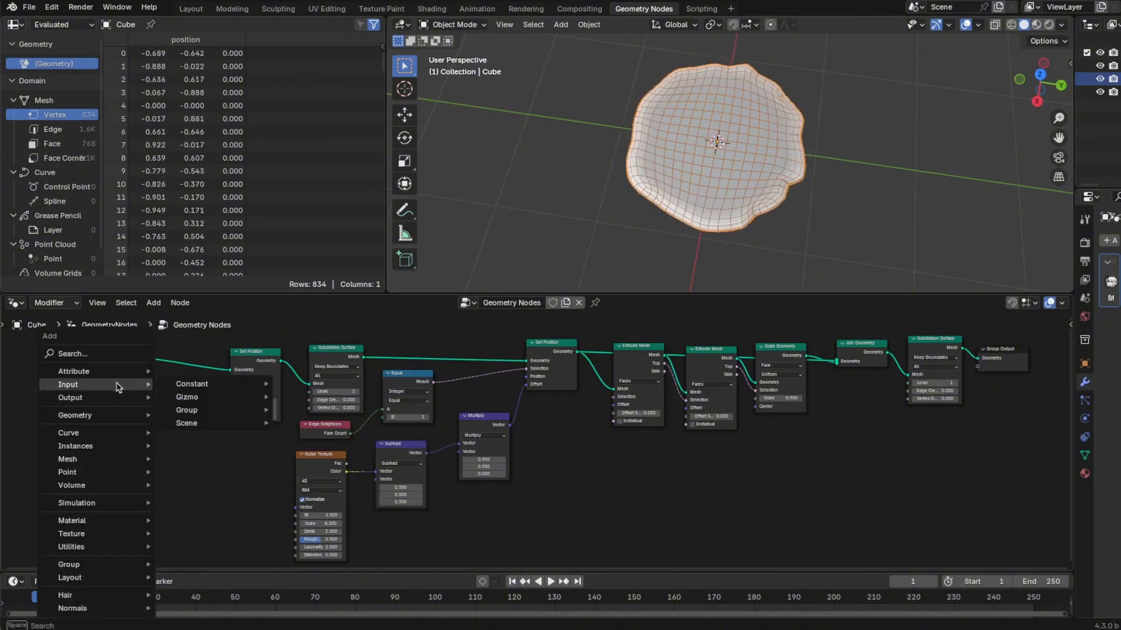
mouse_move(211, 432)
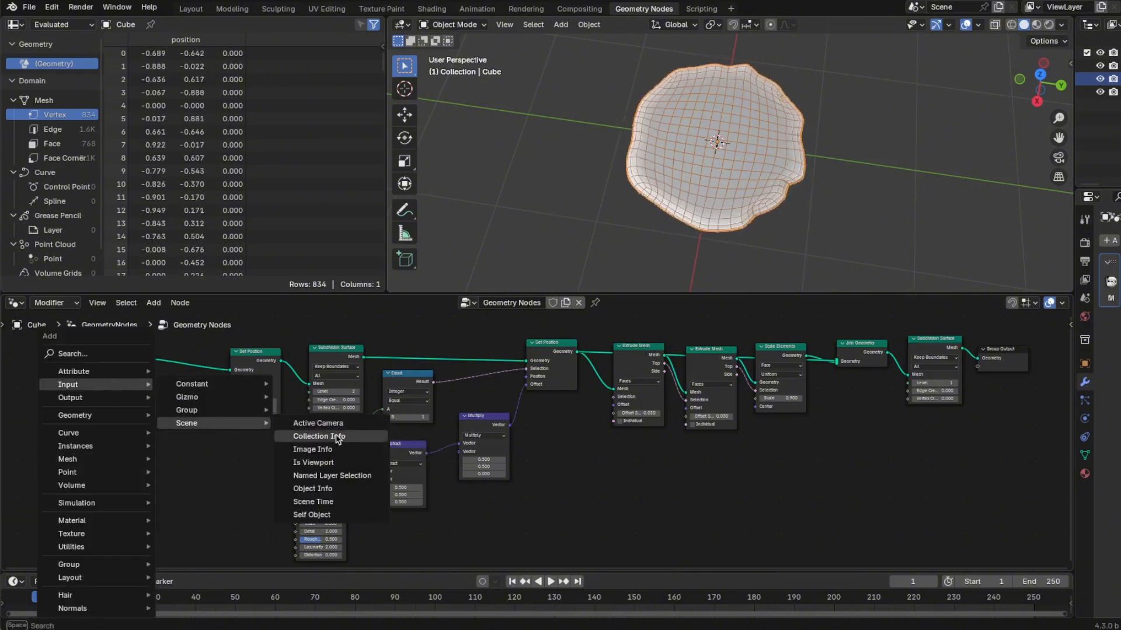
click(353, 503)
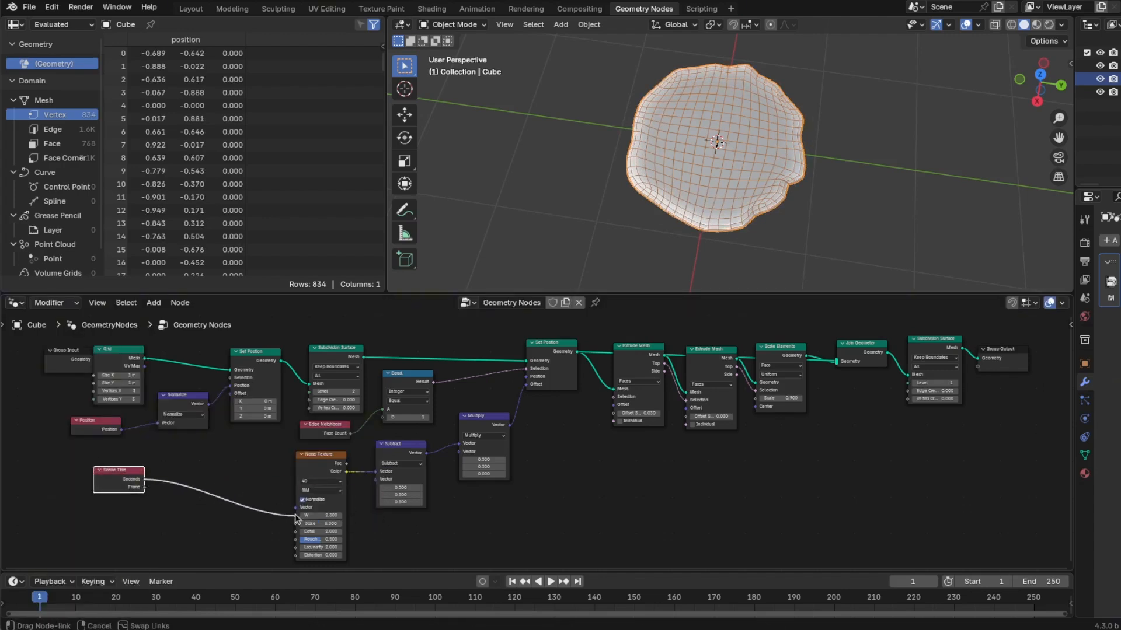
drag(296, 517, 295, 516)
key(space)
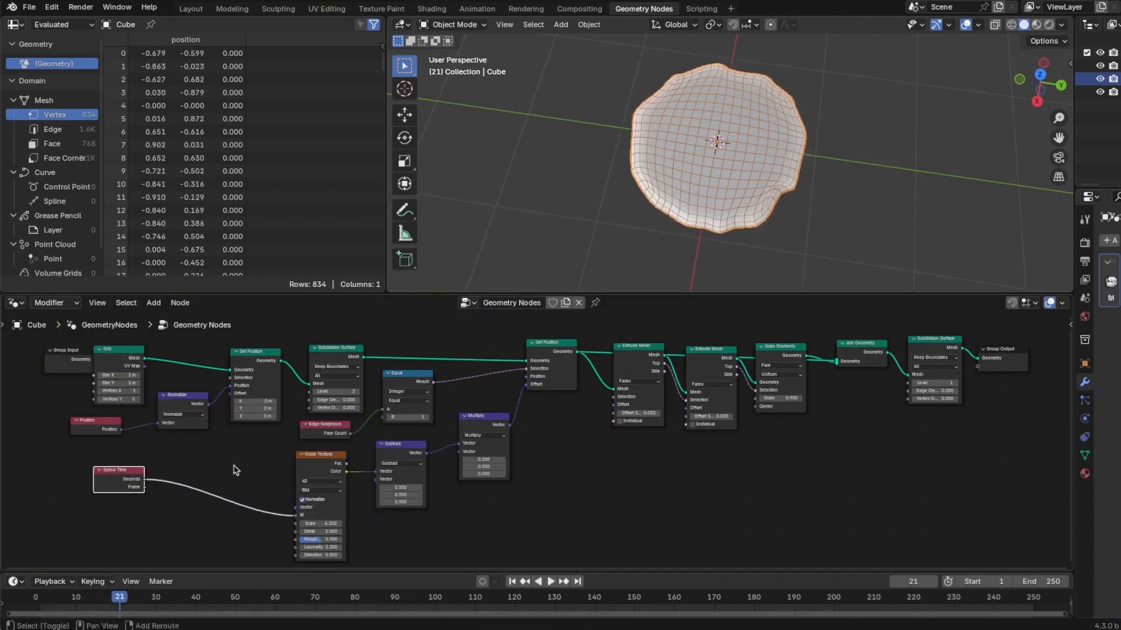
- Insert a Math node set to Multiply between the Scene Time node and the Noise Texture's W input
key(shift+a)
mouse_move(233, 470)
mouse_move(233, 549)
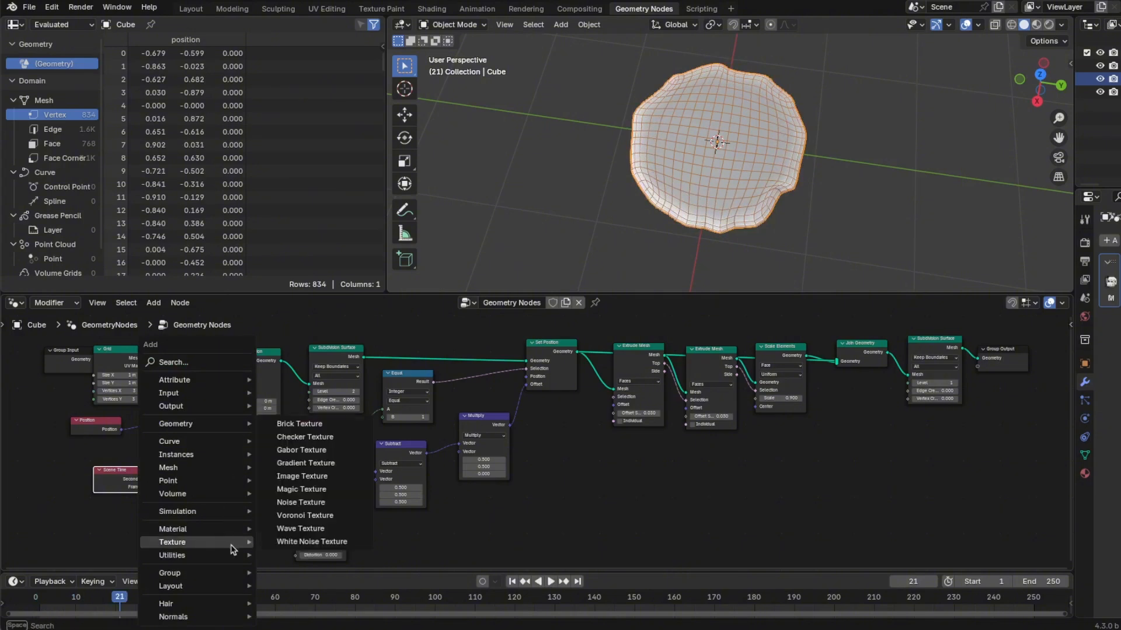
mouse_move(347, 441)
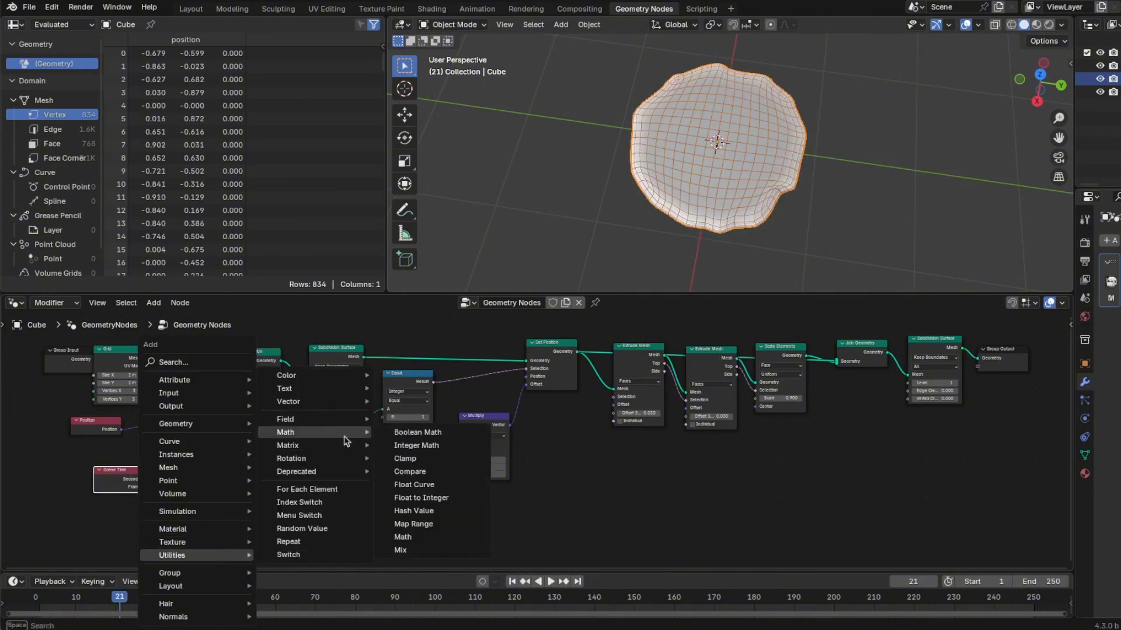
click(430, 536)
click(204, 466)
click(213, 473)
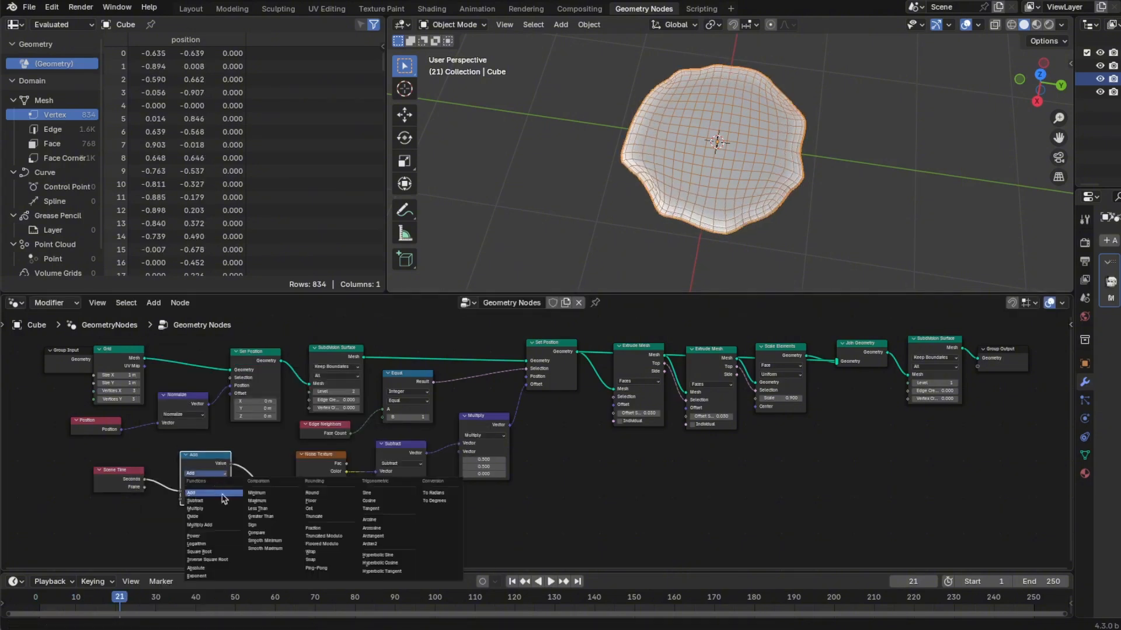
click(220, 509)
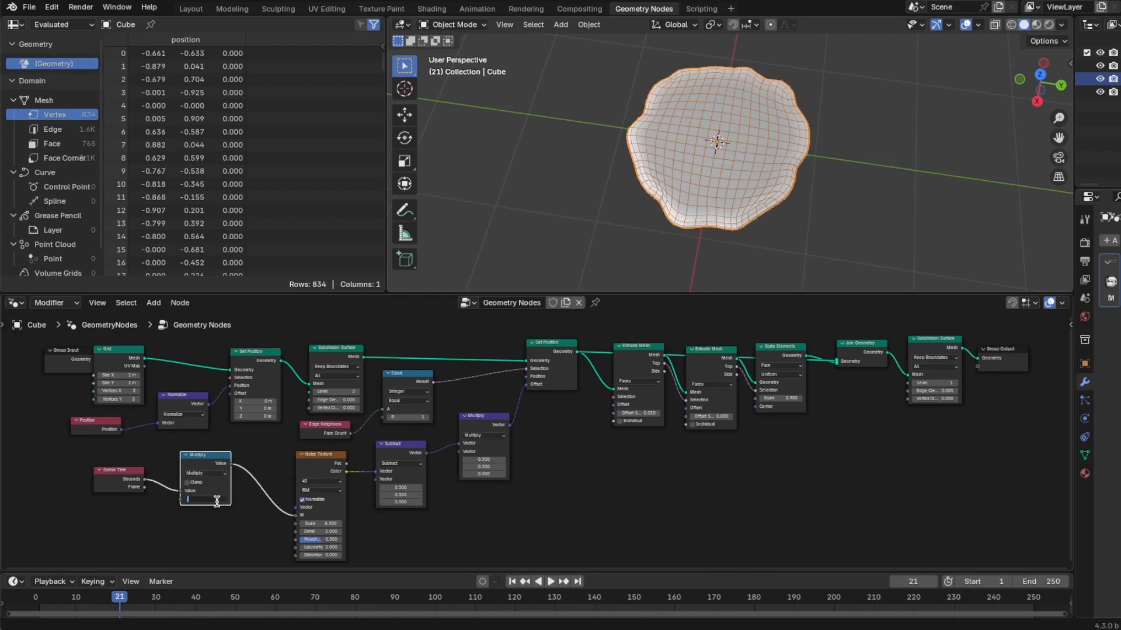
- Try multipliers for the scene time, settle on 0.2, and play the animation to view the slab's moving outline
key(Return)
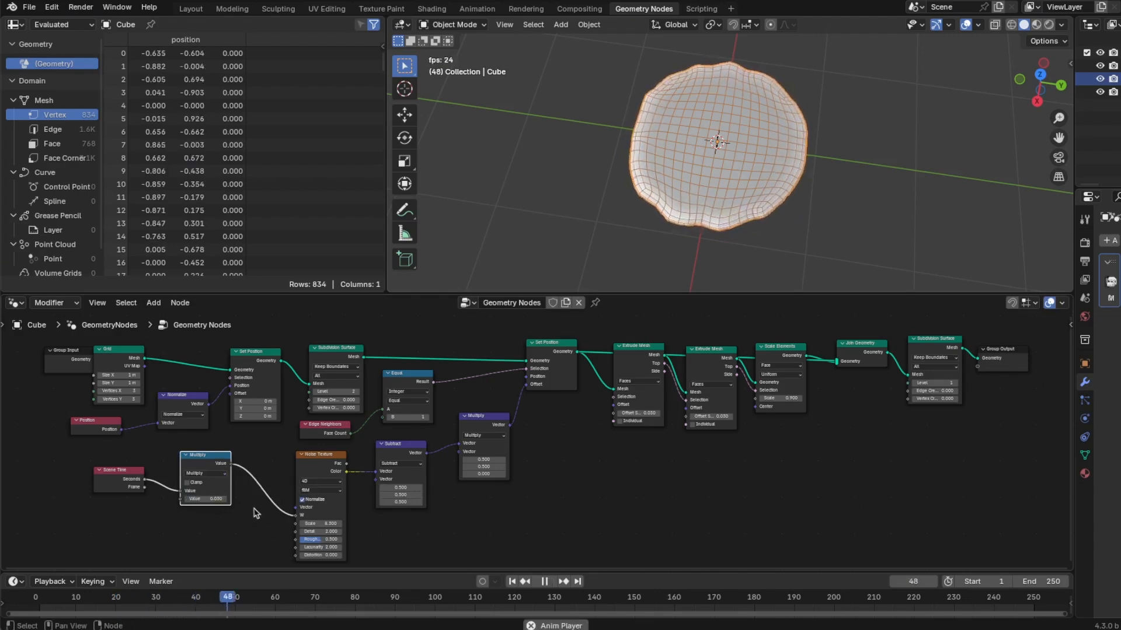
key(space)
text(2)
key(Return)
key(space)
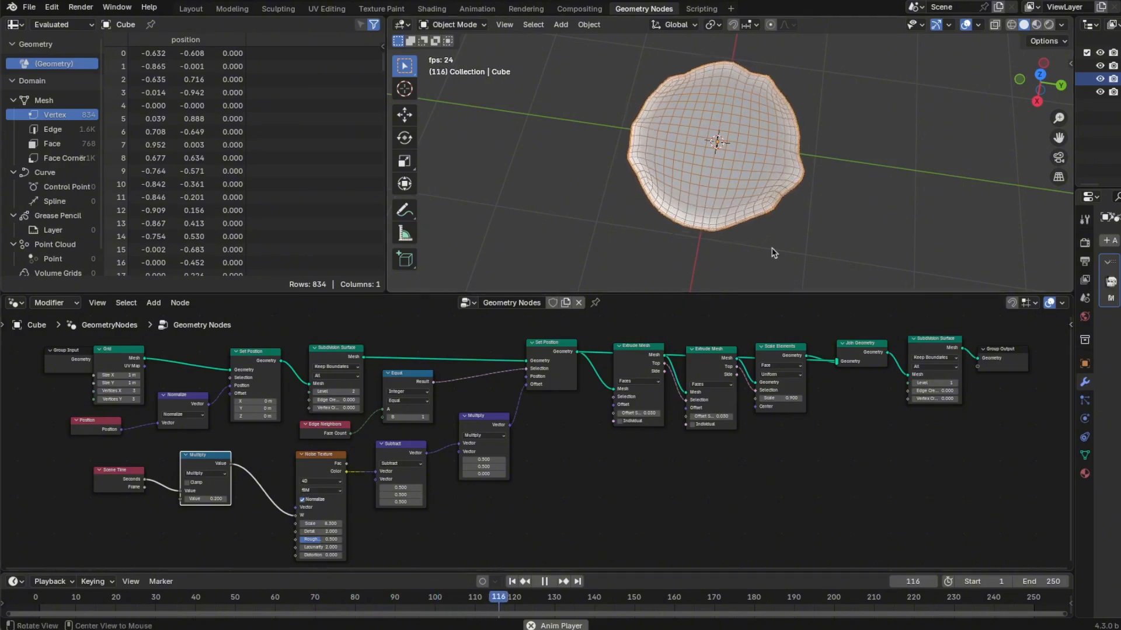
middle_drag(773, 252, 811, 245)
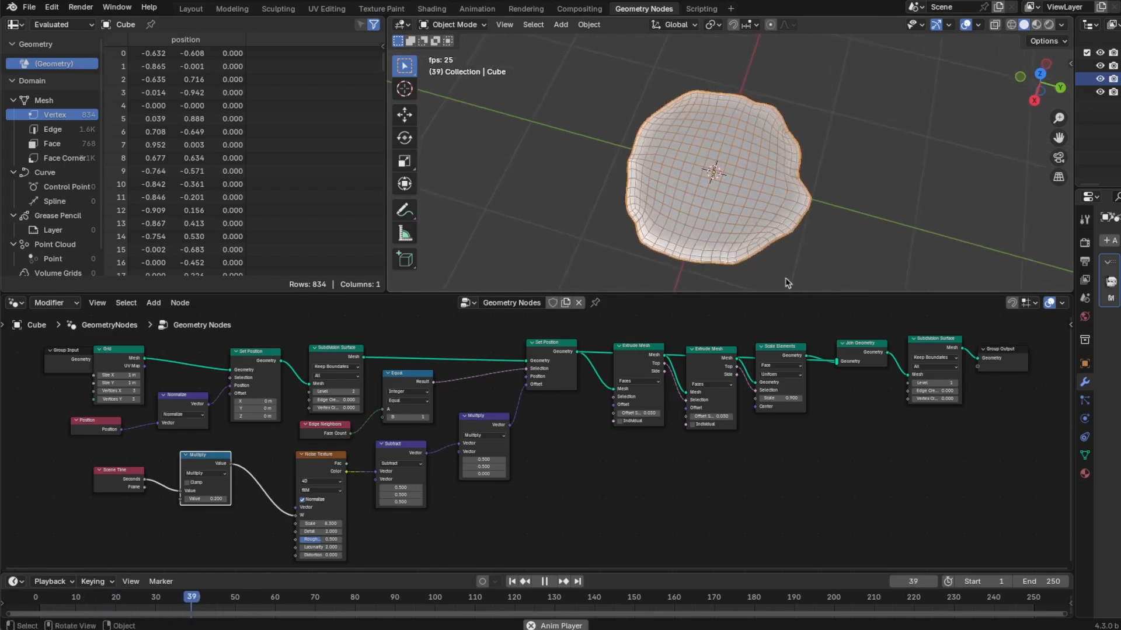
- Pull the nodes from the first Extrude Mesh through the Group Output closer together to tighten the end of the node tree
middle_drag(754, 511, 783, 506)
scroll(783, 506, up, 1)
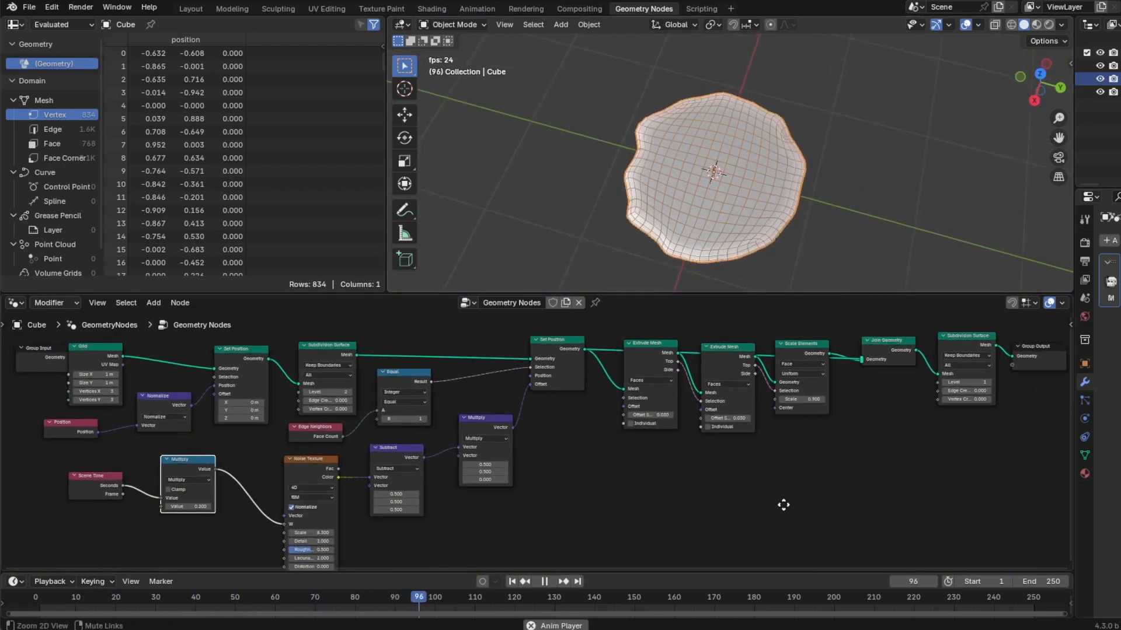
drag(622, 318, 1068, 540)
key(g)
click(913, 327)
drag(847, 311, 1087, 473)
key(g)
click(834, 333)
drag(893, 318, 1088, 474)
drag(920, 334, 906, 336)
- Move the vector Multiply, Subtract, Noise Texture, math Multiply and Scene Time nodes closer together toward the second Set Position
drag(506, 425, 510, 414)
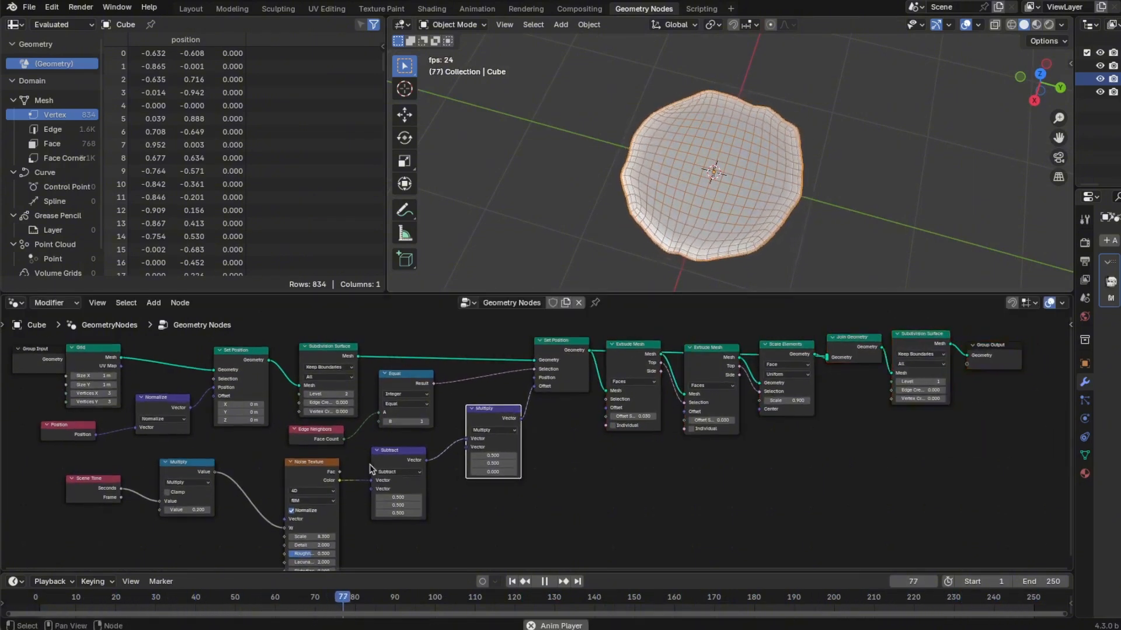
drag(410, 459, 432, 457)
drag(321, 467, 359, 467)
drag(186, 462, 275, 477)
drag(93, 479, 201, 494)
- Shift the Equal, Edge Neighbors, first Subdivision Surface, first Set Position, Normalize, Position and Grid nodes toward the second Set Position
drag(407, 389, 429, 385)
drag(309, 430, 340, 432)
drag(351, 356, 379, 358)
drag(239, 350, 286, 351)
drag(162, 403, 210, 402)
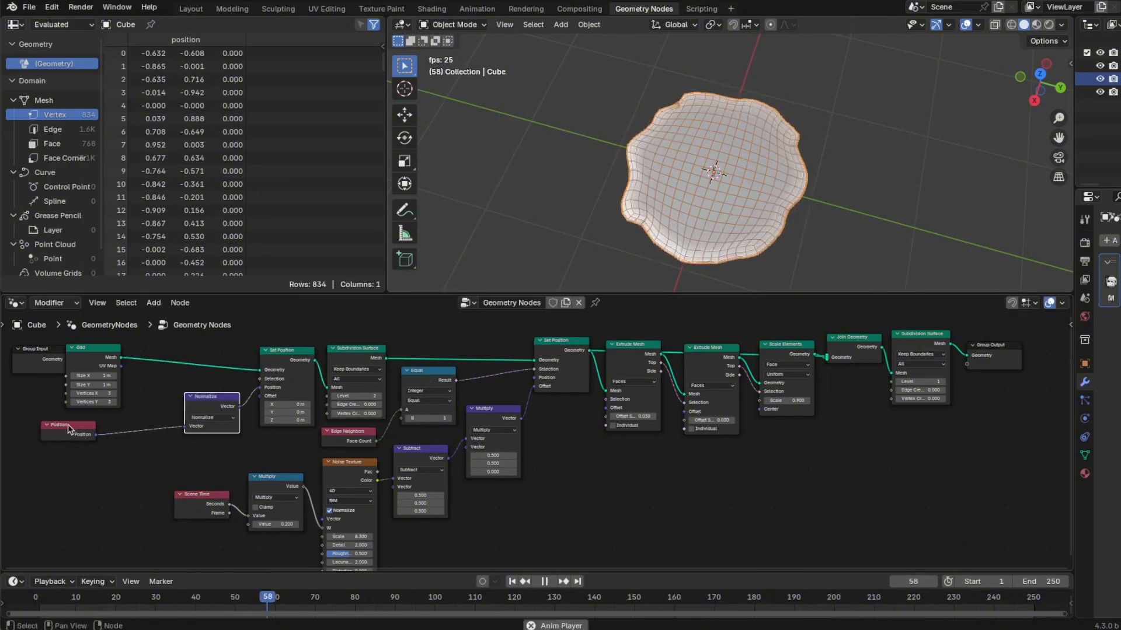
drag(64, 426, 126, 422)
drag(87, 348, 130, 346)
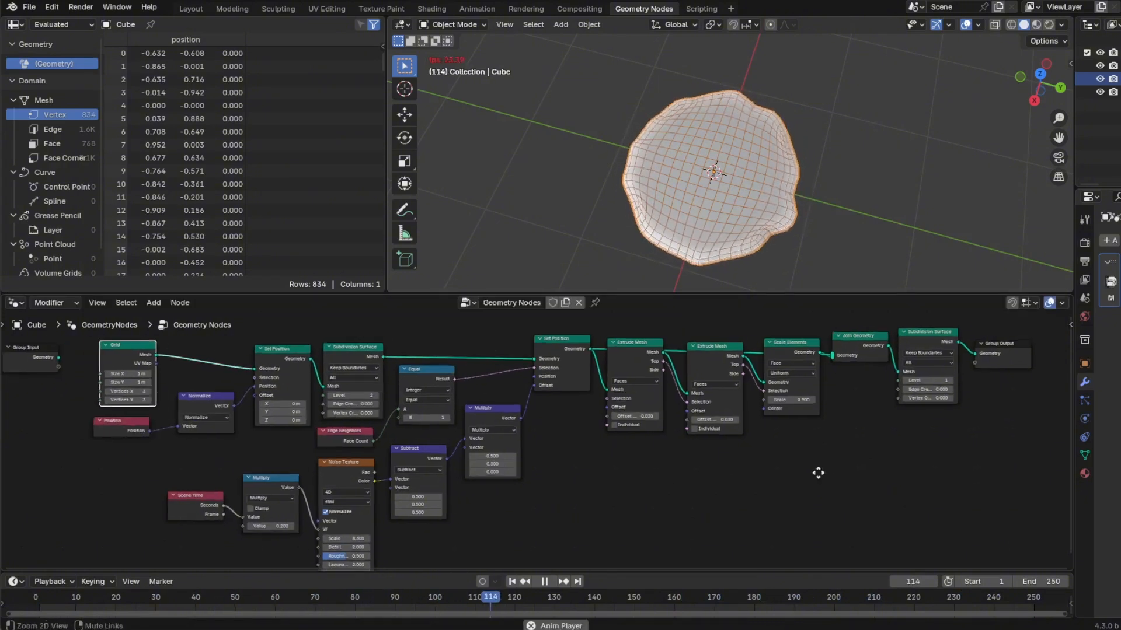